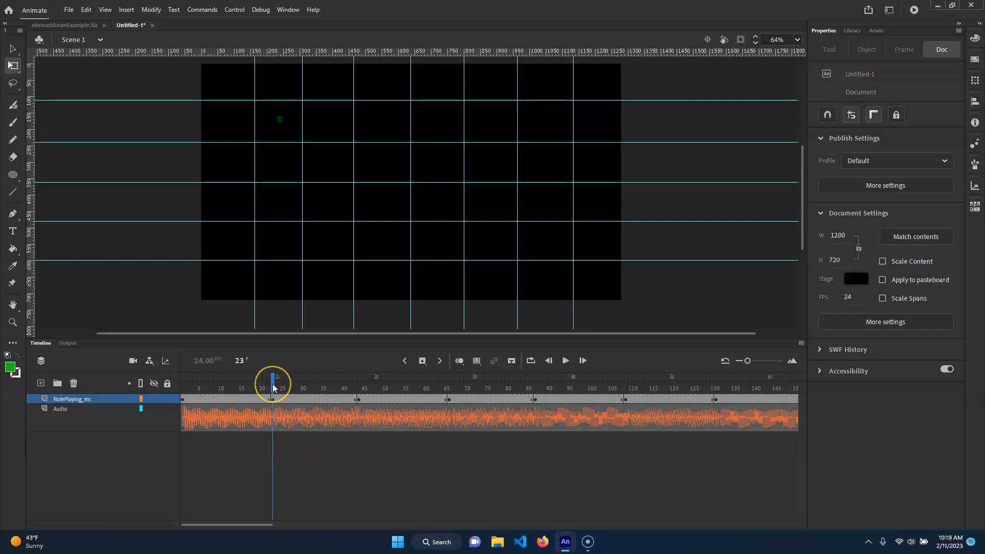
Move the NotePlaying_mc keyframes at frames 44 and 66 to frames 45 and 67 to match the audio
drag(273, 388, 360, 388)
click(361, 402)
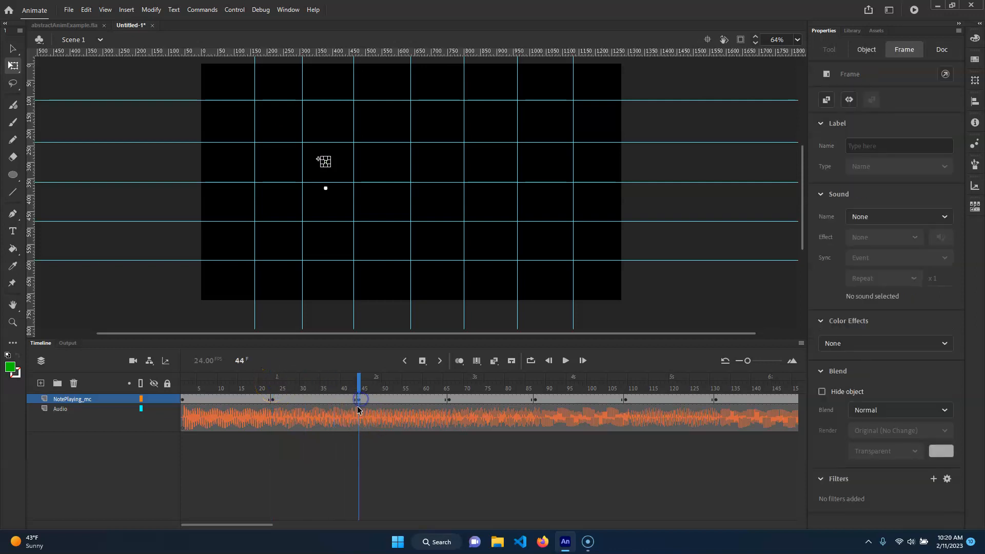
click(362, 401)
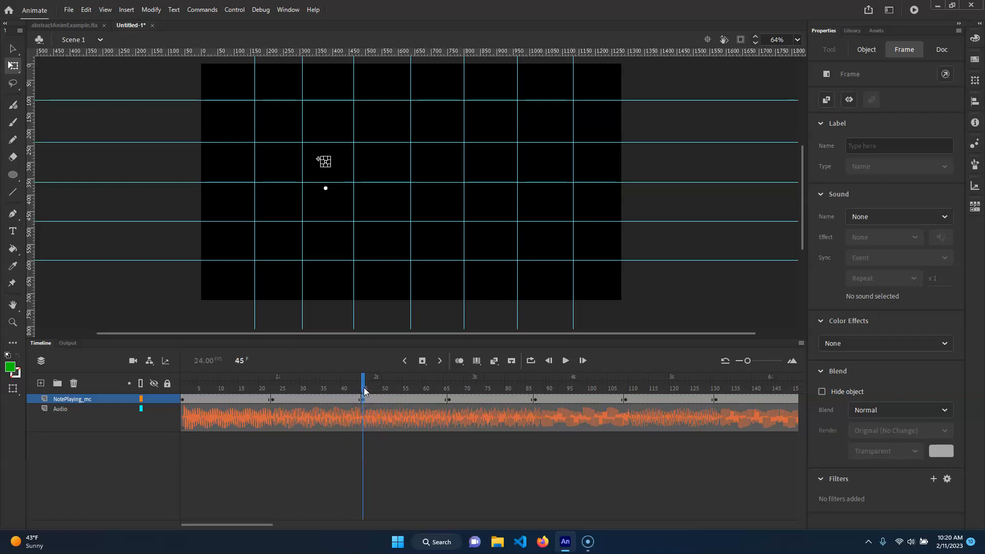
drag(362, 389, 449, 388)
click(450, 401)
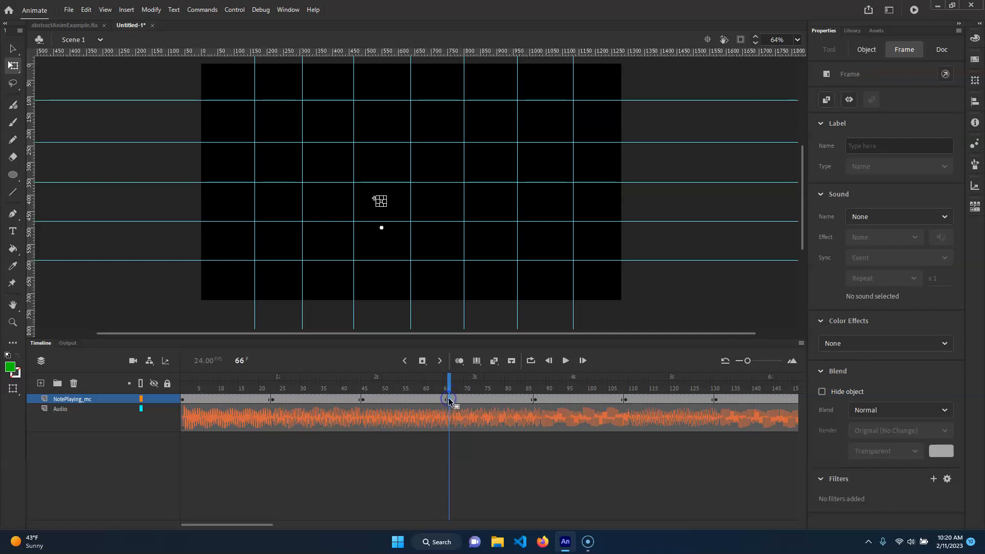
click(454, 388)
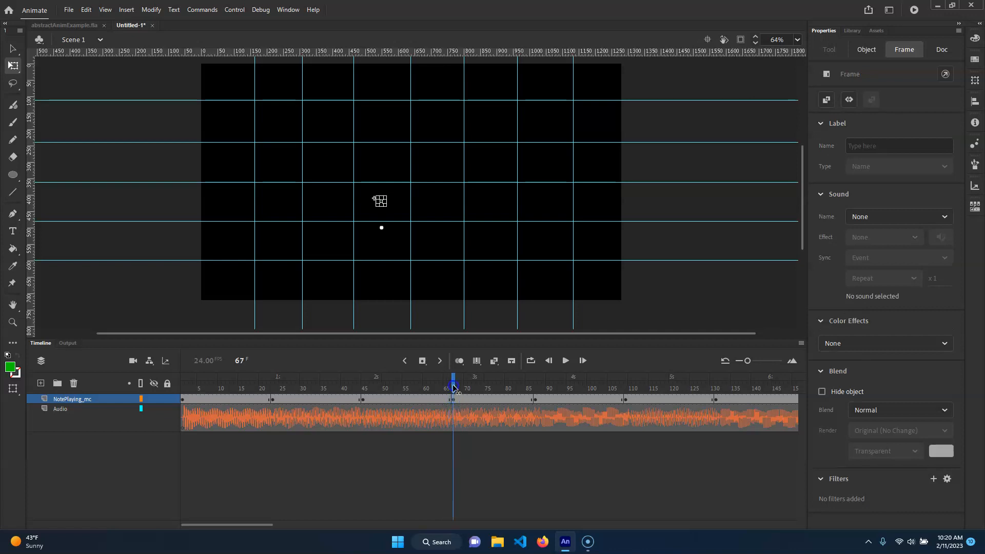
click(453, 389)
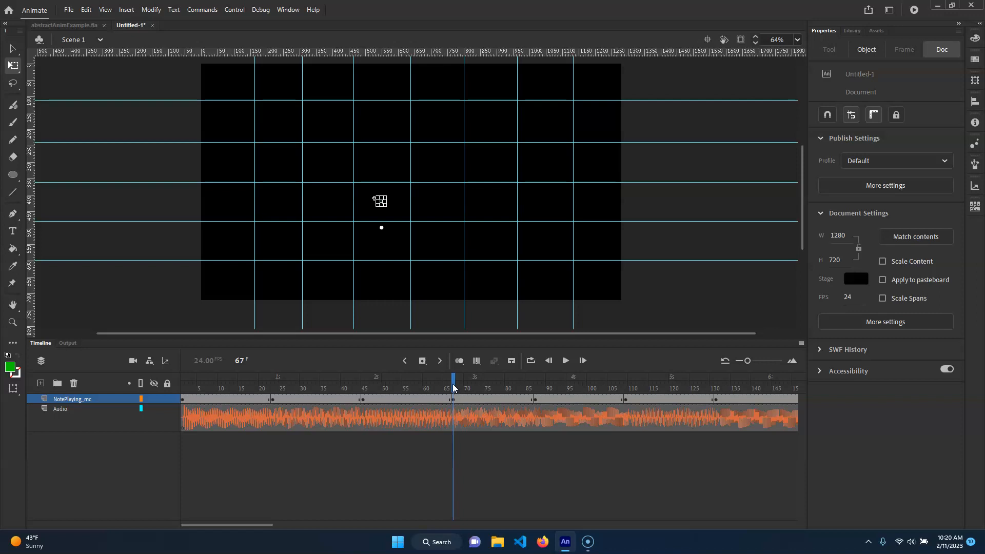
Move the NotePlaying_mc keyframes at frames 87 and 109 to frames 89 and 111
drag(452, 388, 535, 392)
click(535, 400)
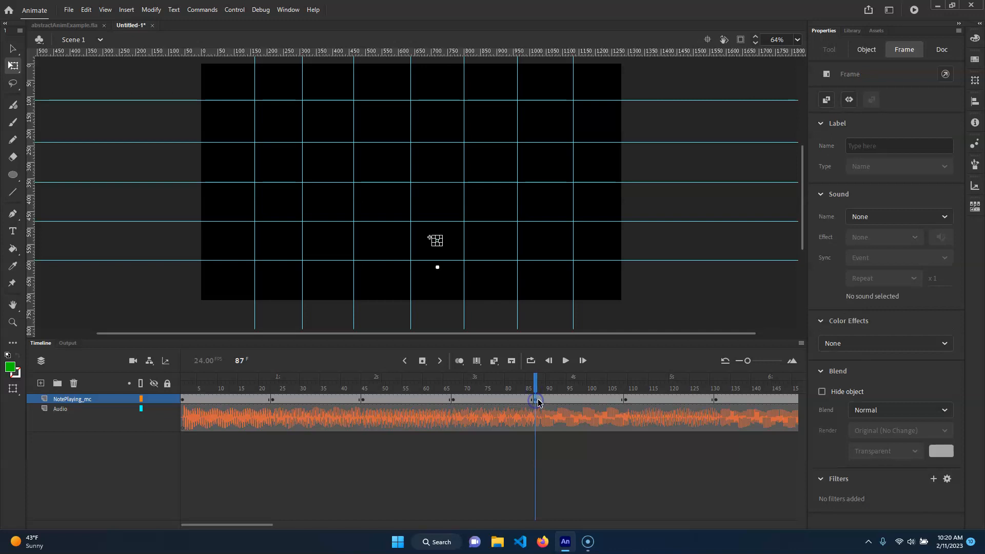
click(541, 382)
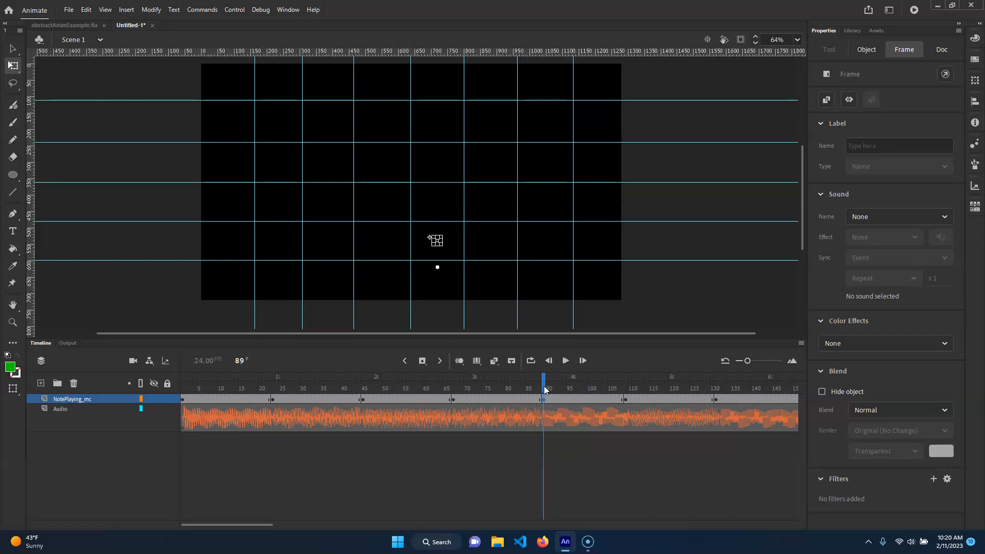
drag(546, 390, 621, 410)
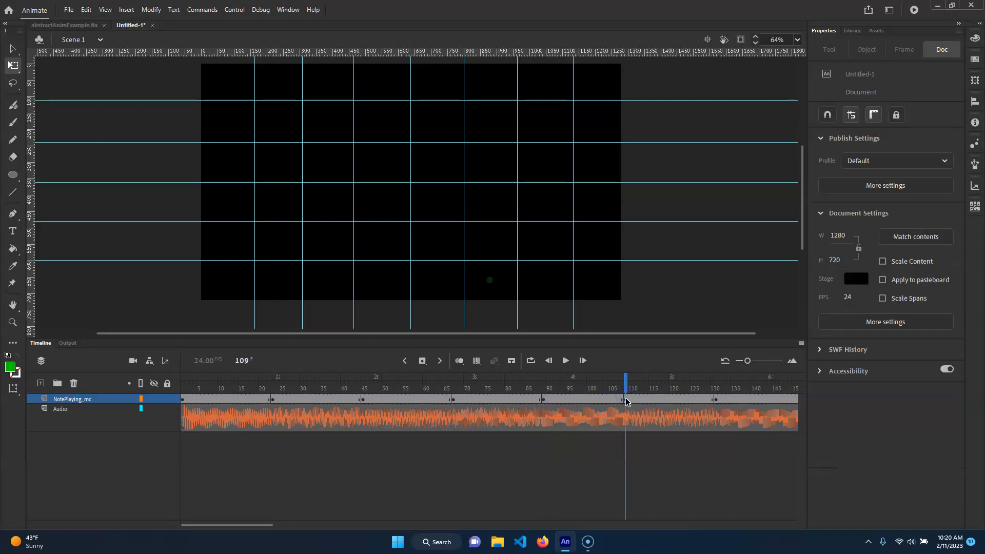
click(626, 401)
click(634, 400)
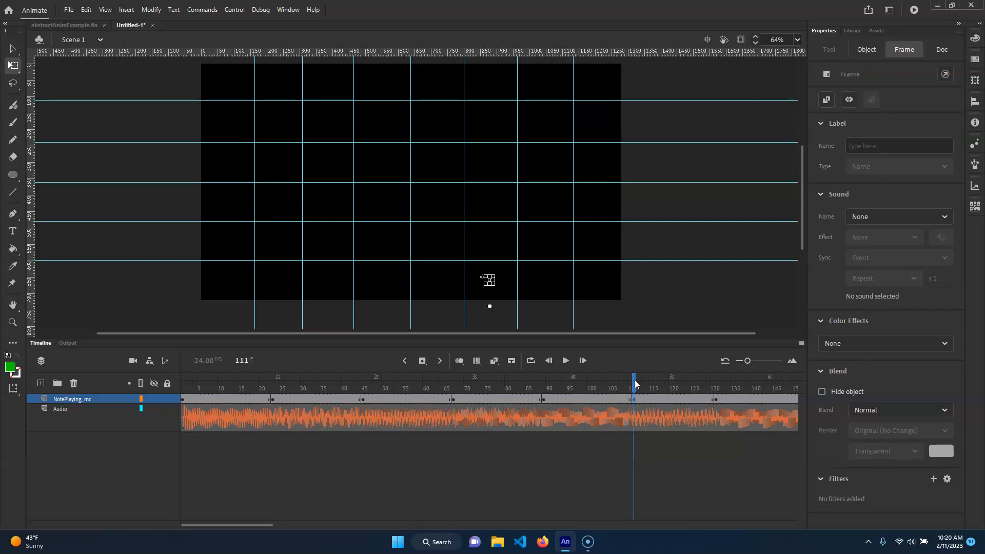
Move the sixth note's keyframe on the NotePlaying_mc layer to frame 133
drag(267, 525, 304, 523)
click(421, 390)
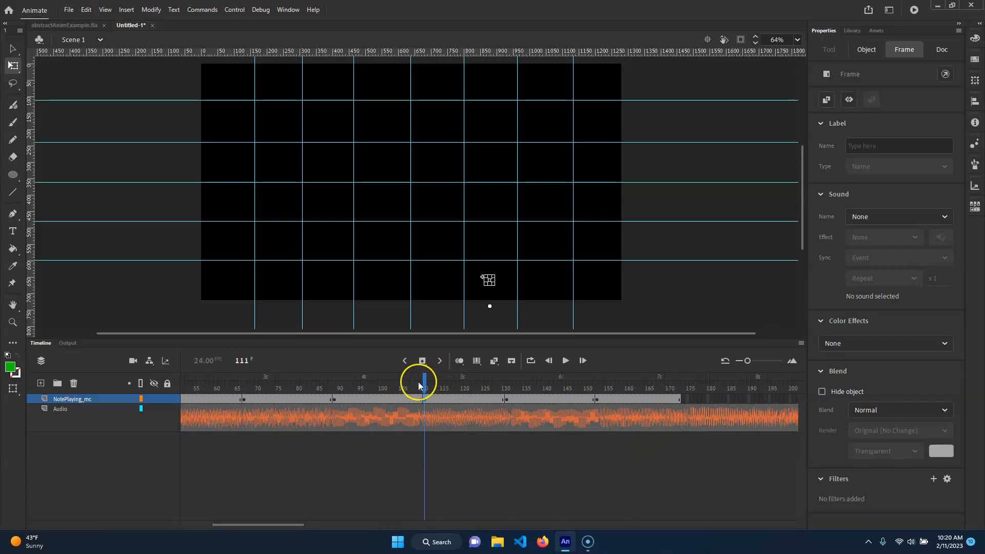
click(424, 384)
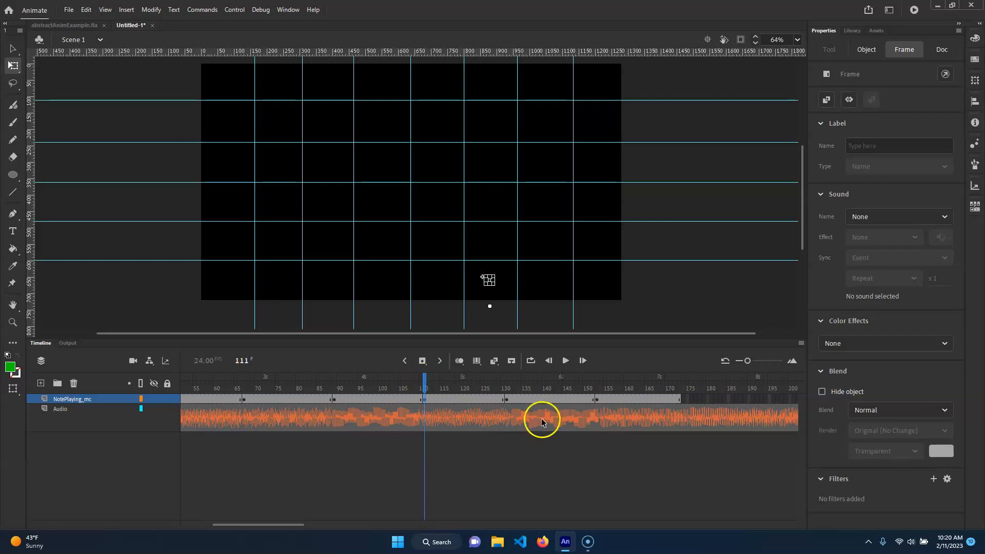
click(506, 399)
drag(507, 400, 515, 400)
click(514, 383)
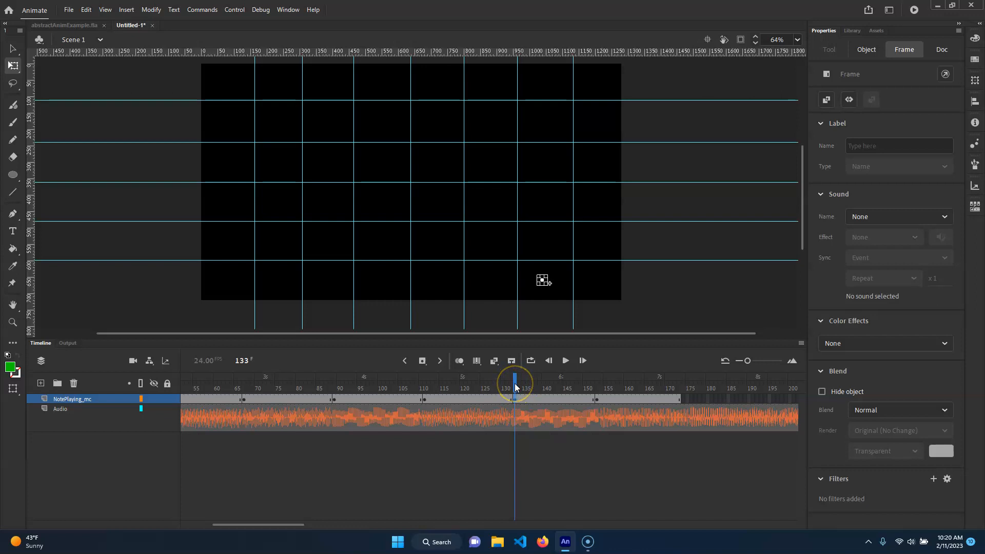
Move the last note's keyframe to frame 155 and extend the NotePlaying_mc layer's final span to frame 177
drag(515, 387, 597, 405)
click(596, 405)
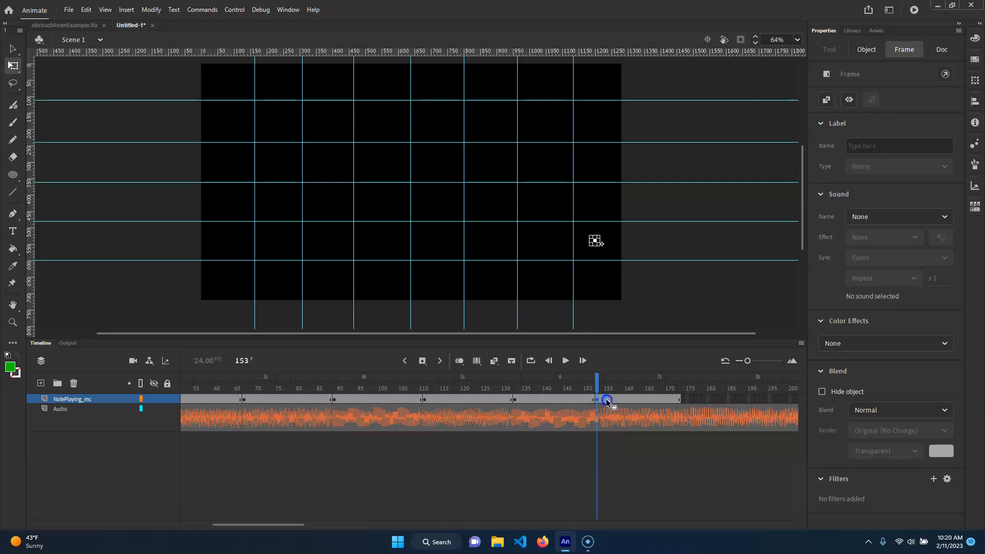
click(607, 402)
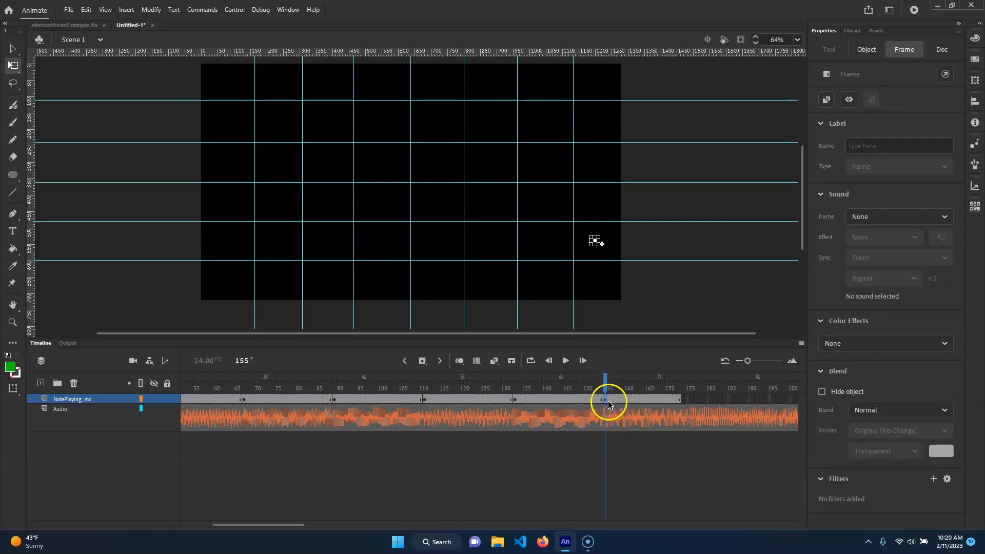
click(693, 400)
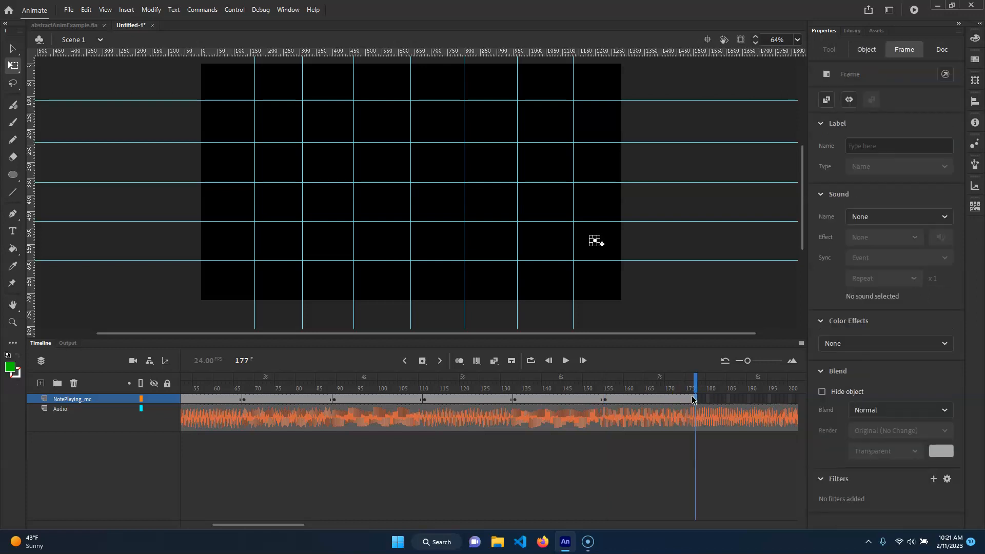
Test the movie to check the note timing against the audio, and close the preview
key(ctrl+Return)
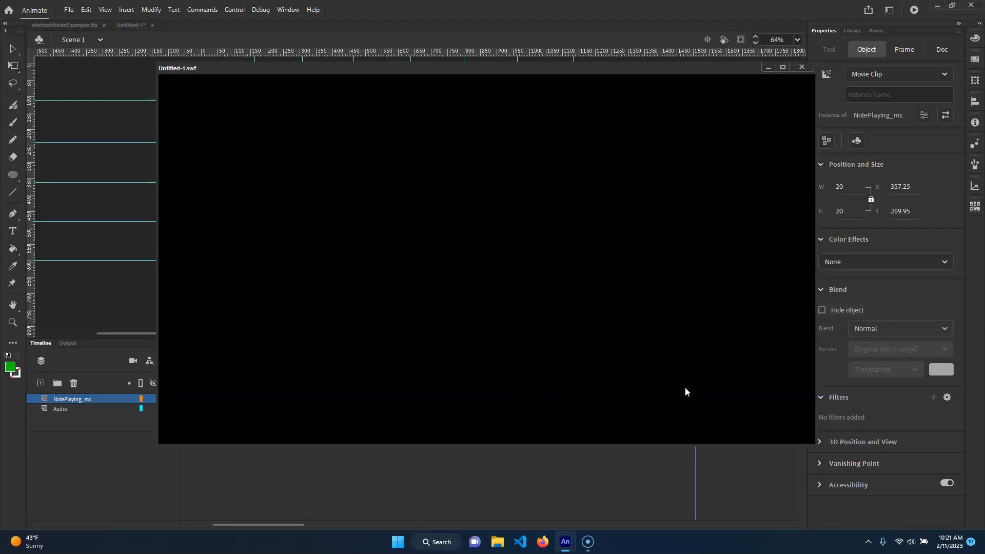
click(801, 66)
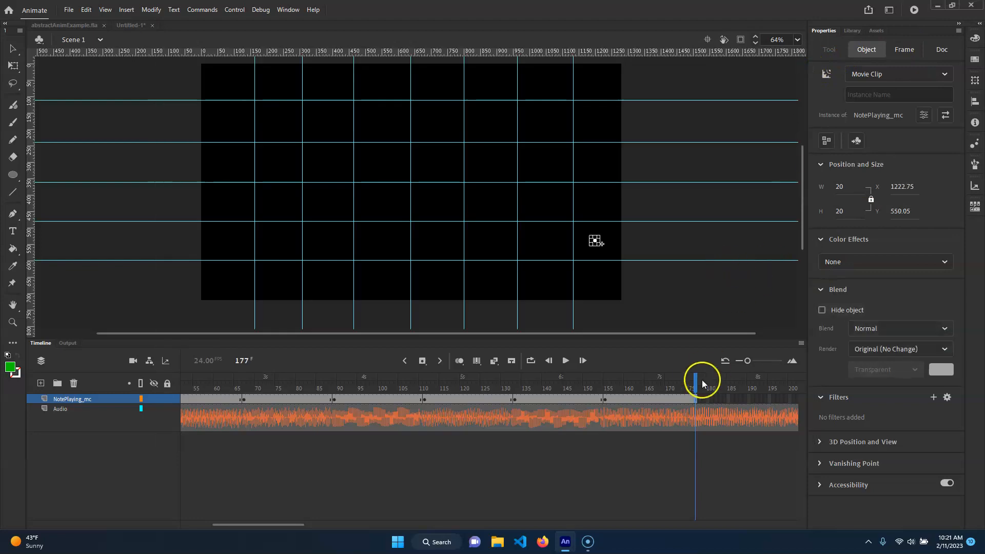
Remove frame 177 from the end of the NotePlaying_mc layer
click(695, 402)
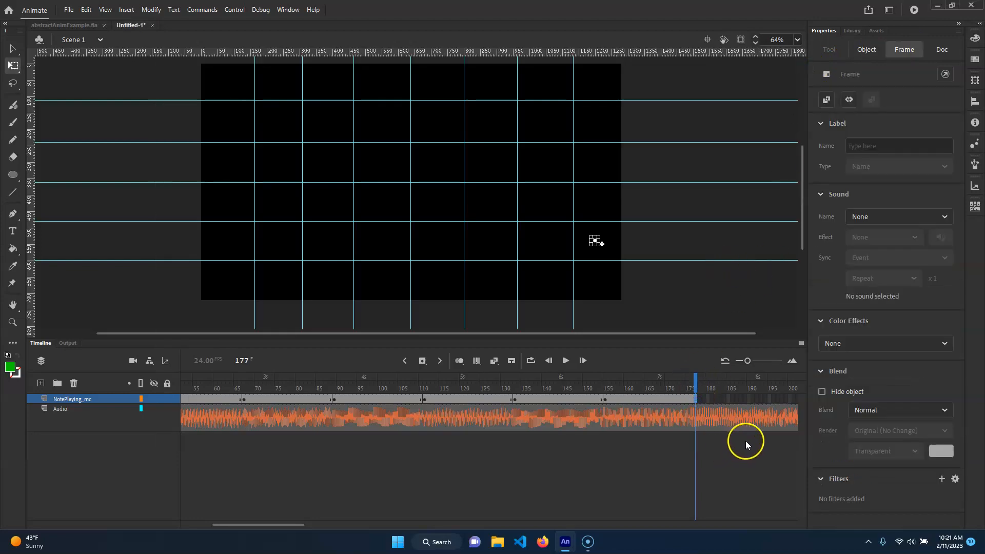
click(695, 401)
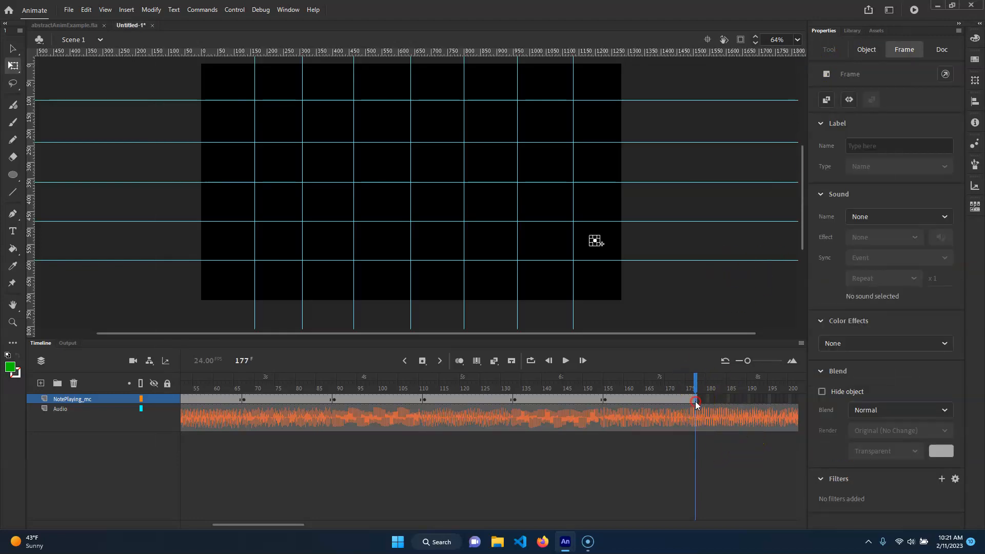
right_click(695, 403)
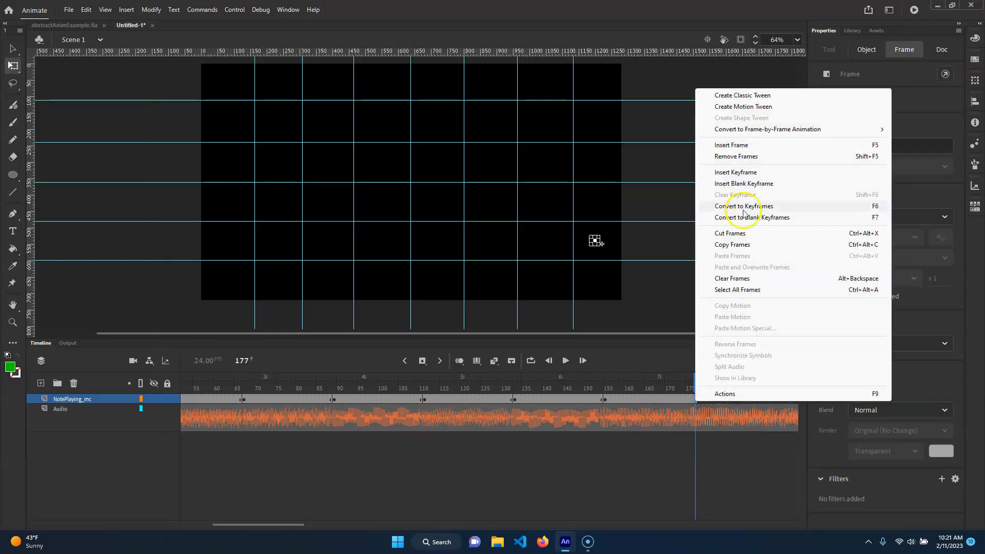
click(755, 159)
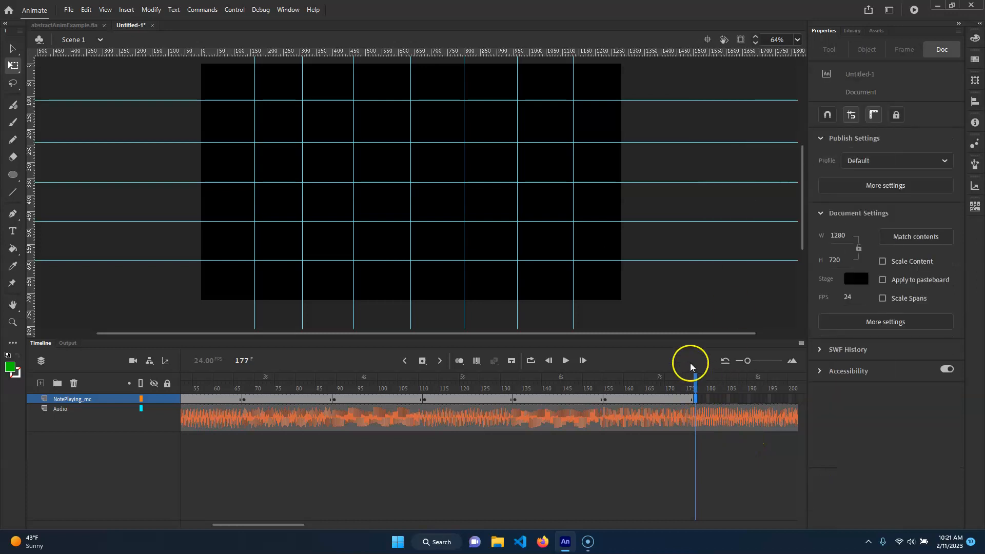
Return the playhead to frame 23, inspect the Note_mc library symbol in its own timeline, and go back to Scene 1
click(473, 355)
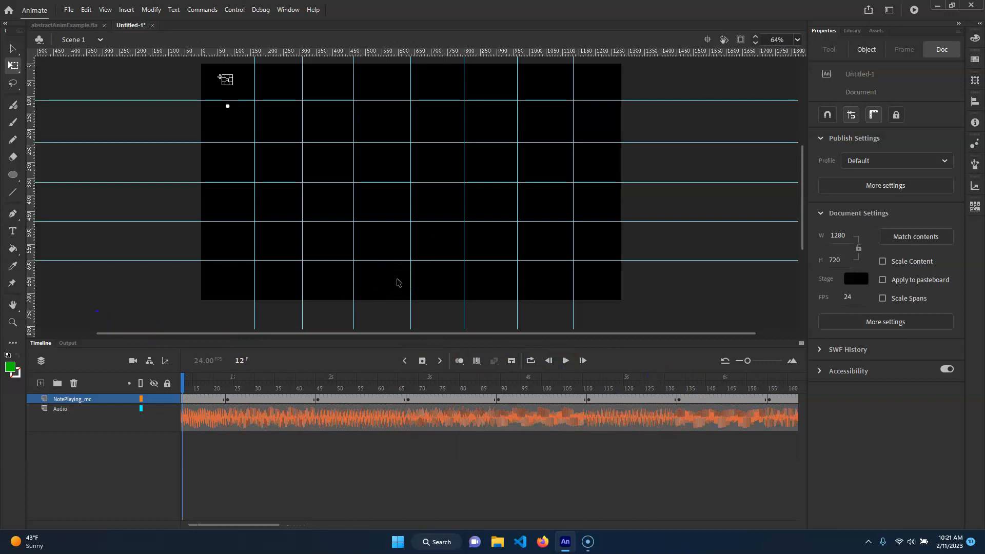
drag(184, 385, 116, 374)
drag(221, 385, 273, 385)
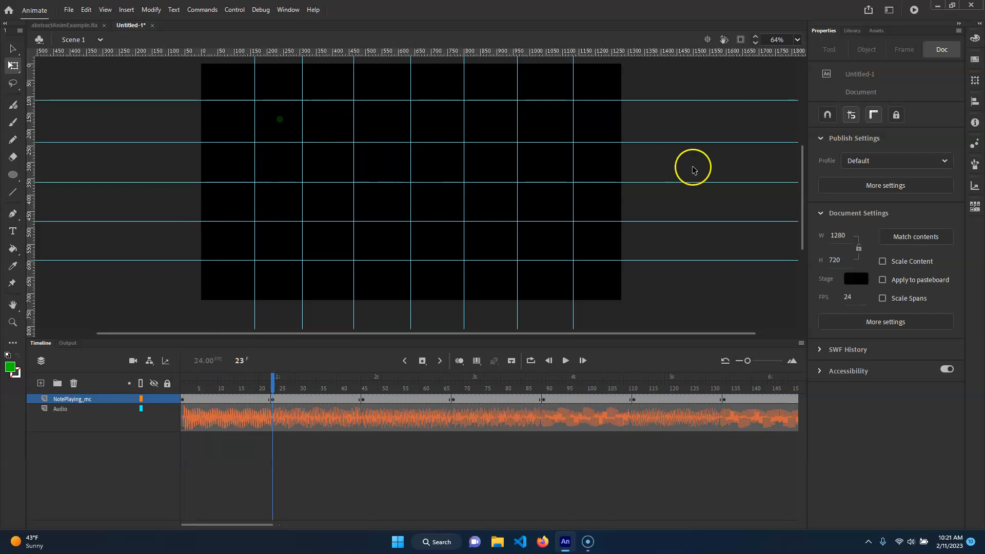
click(853, 31)
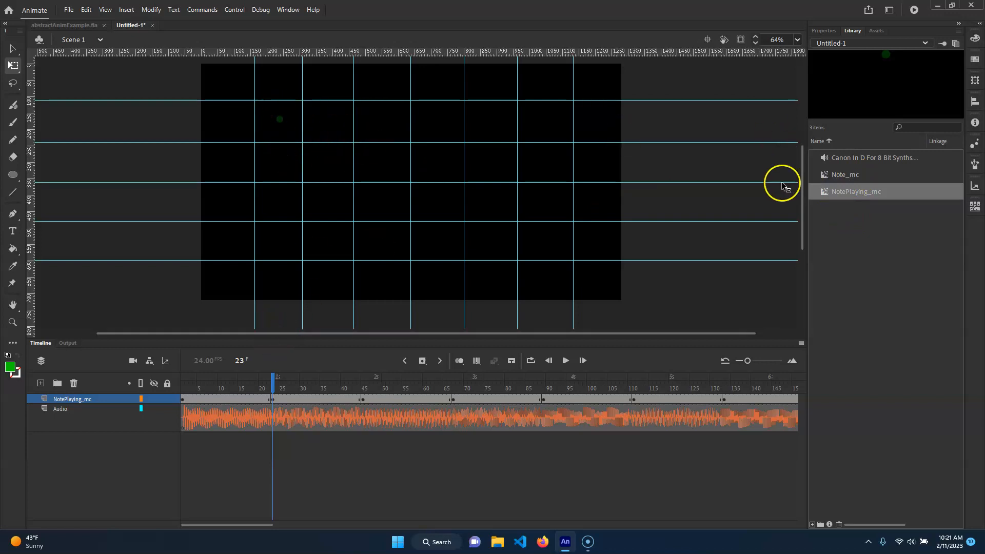
click(859, 176)
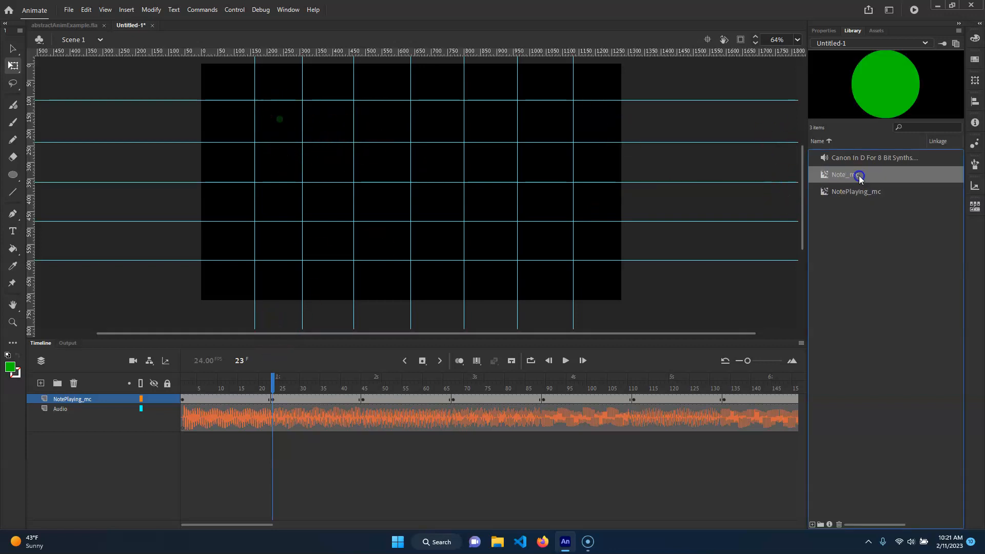
double_click(823, 174)
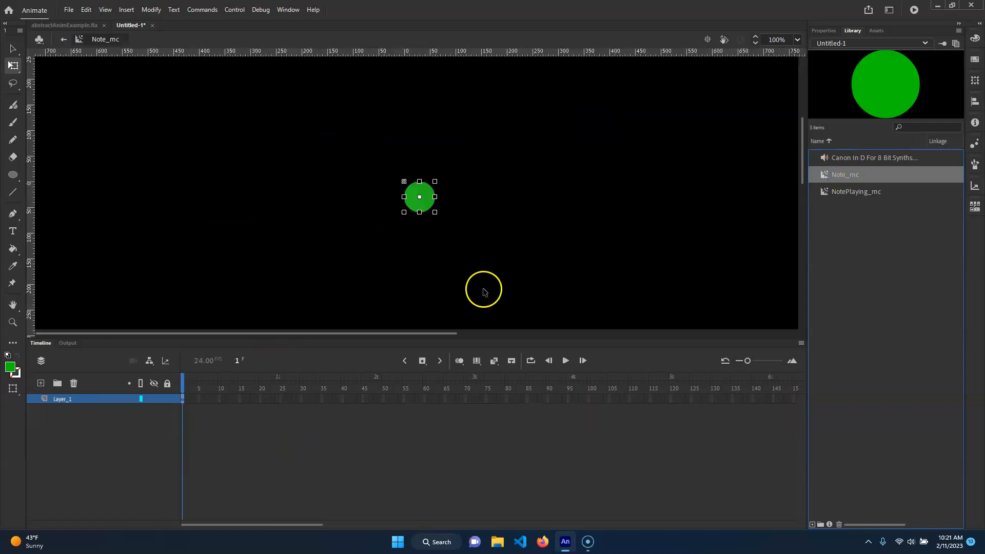
click(64, 39)
Examine the motion tween inside the NotePlaying_mc symbol, return to Scene 1, and compare both symbols' library previews
double_click(838, 192)
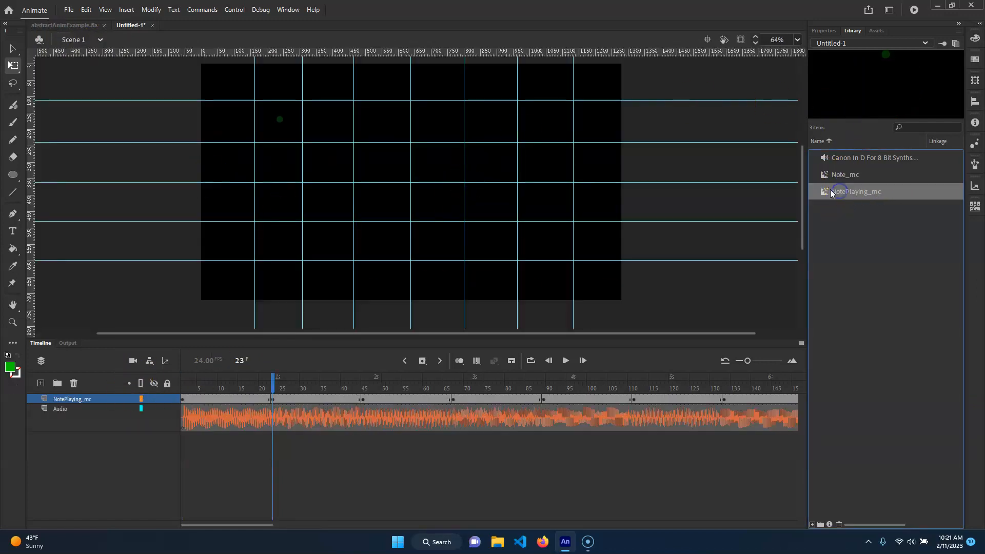
click(215, 380)
drag(216, 380, 155, 392)
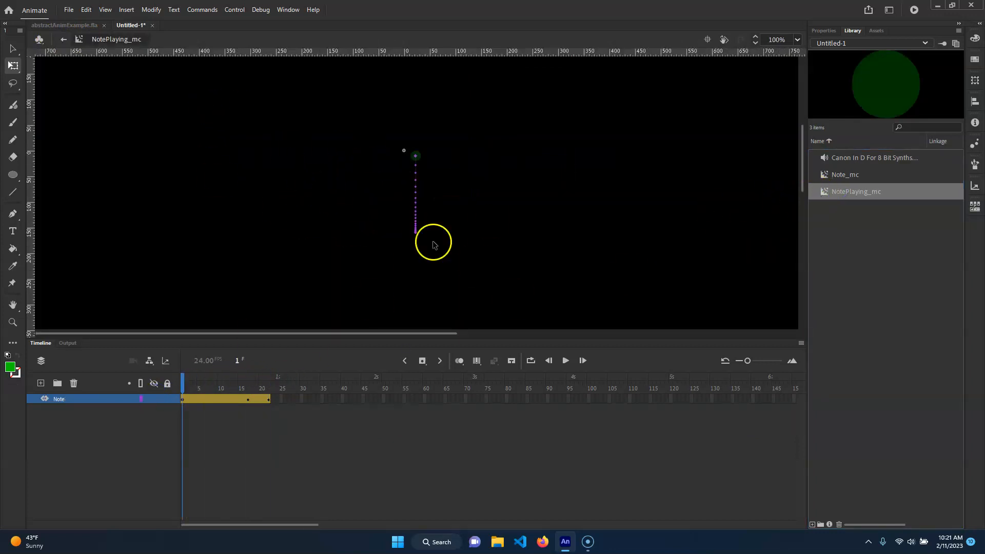
click(62, 41)
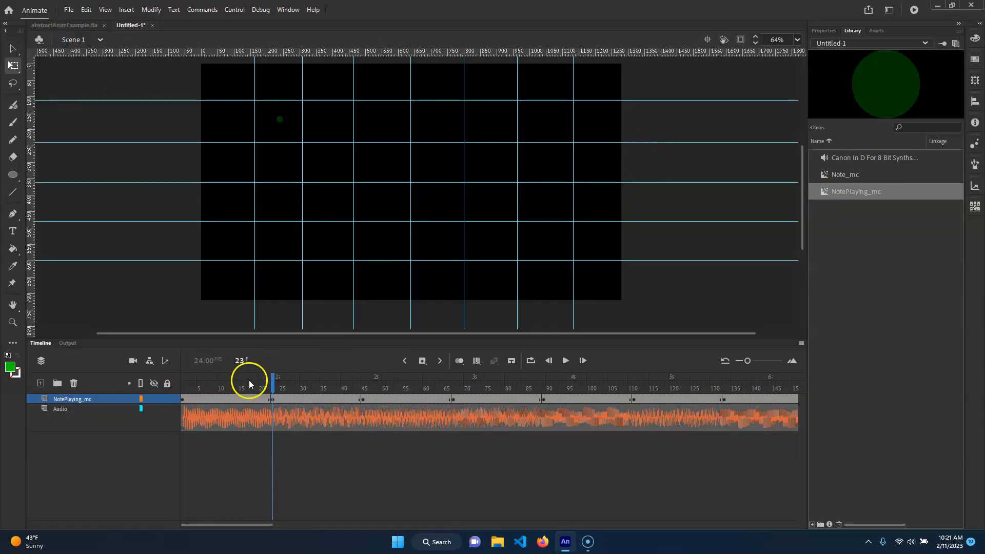
click(853, 175)
click(855, 192)
click(853, 174)
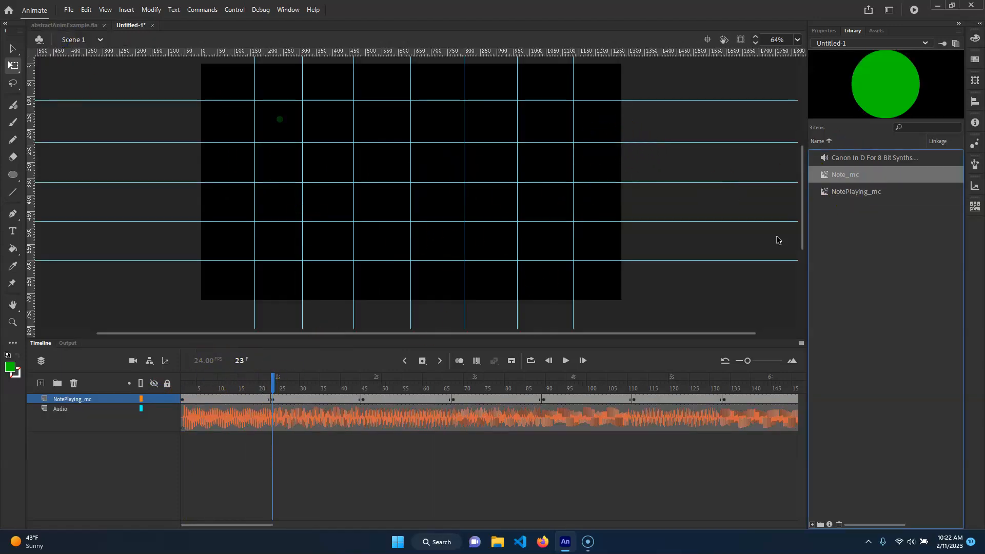
Apply a Tint color effect to the NotePlaying_mc keyframe at frame 23
mouse_move(285, 394)
mouse_down()
mouse_move(209, 388)
mouse_move(272, 388)
mouse_up()
click(273, 398)
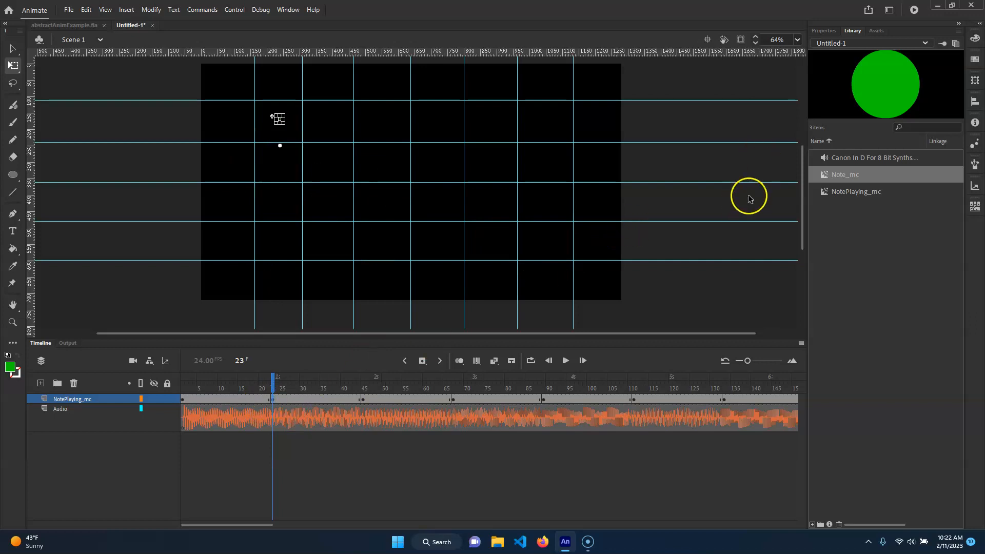
click(823, 30)
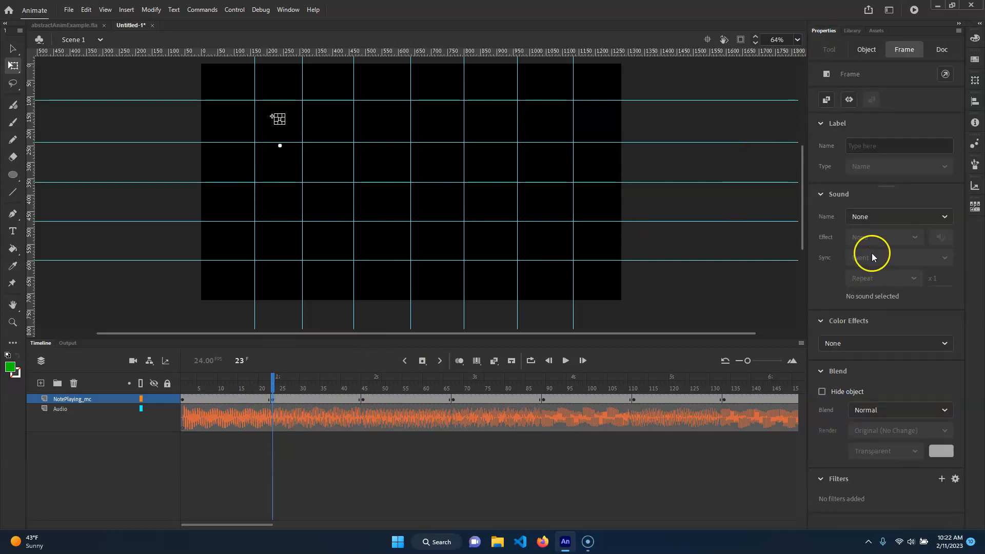
click(906, 343)
click(881, 393)
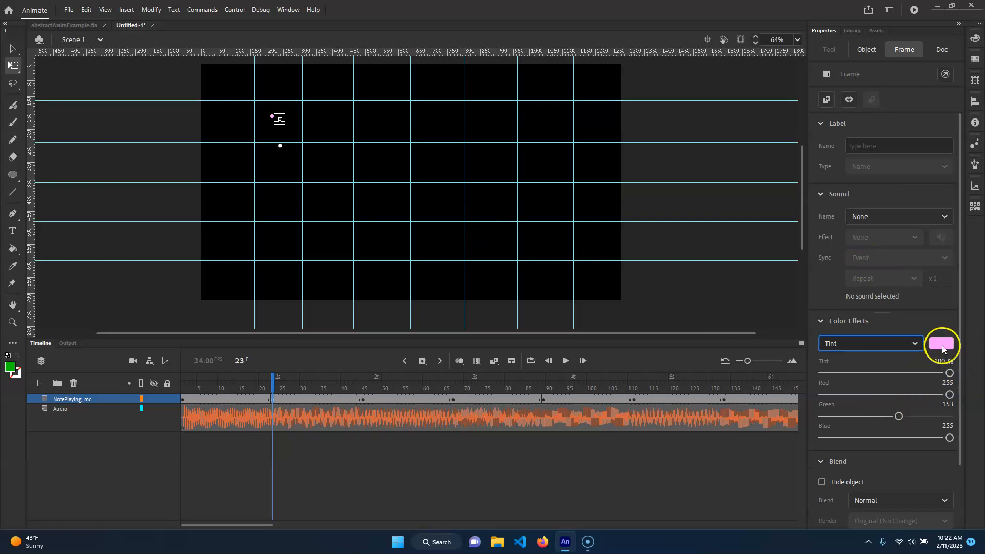
Apply a Tint color effect of #FF6600 to the NotePlaying_mc keyframe at frame 45
click(362, 399)
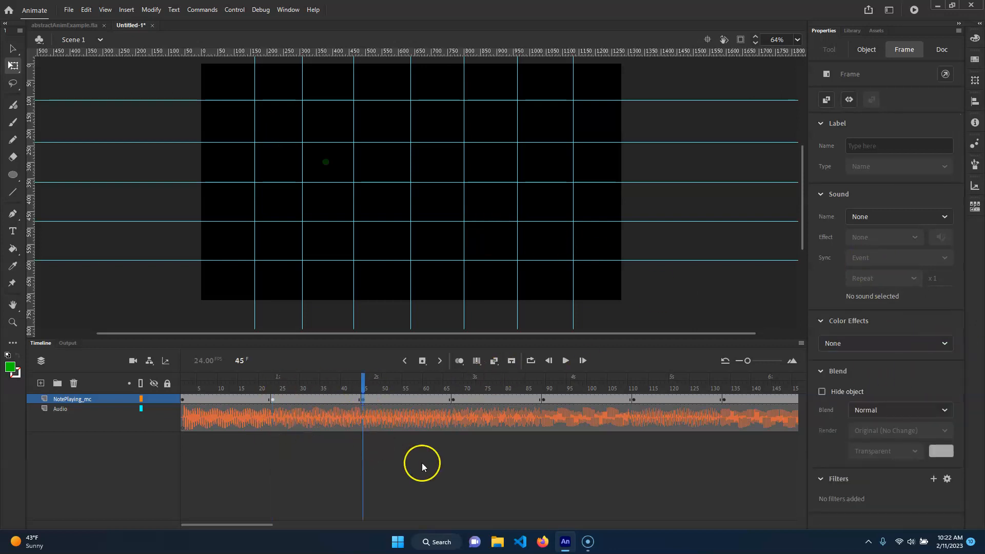
click(913, 342)
click(892, 387)
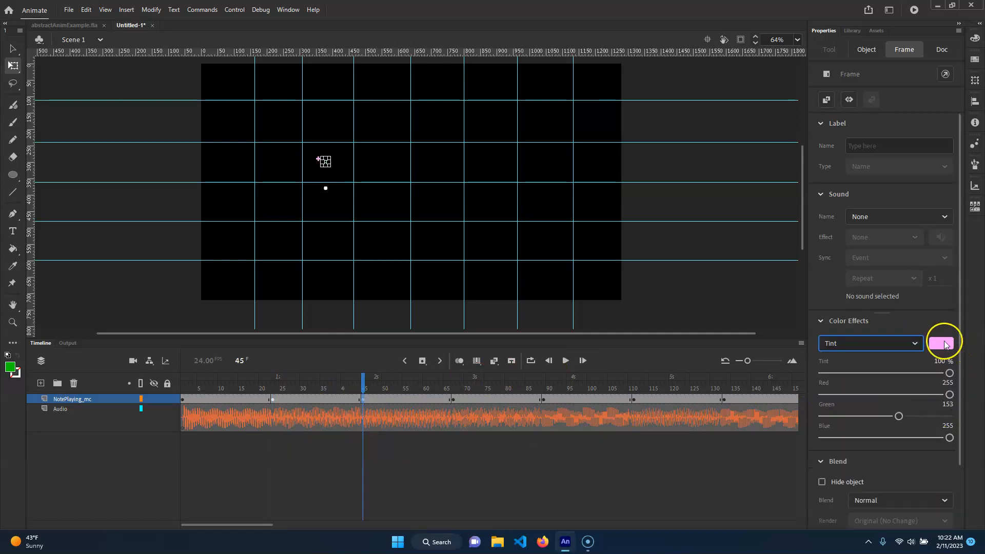
click(946, 344)
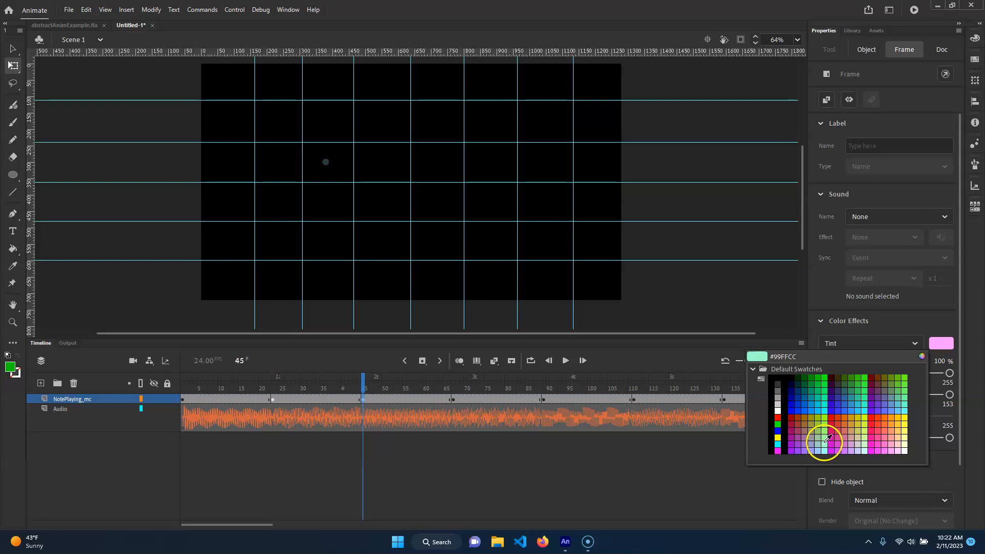
click(884, 418)
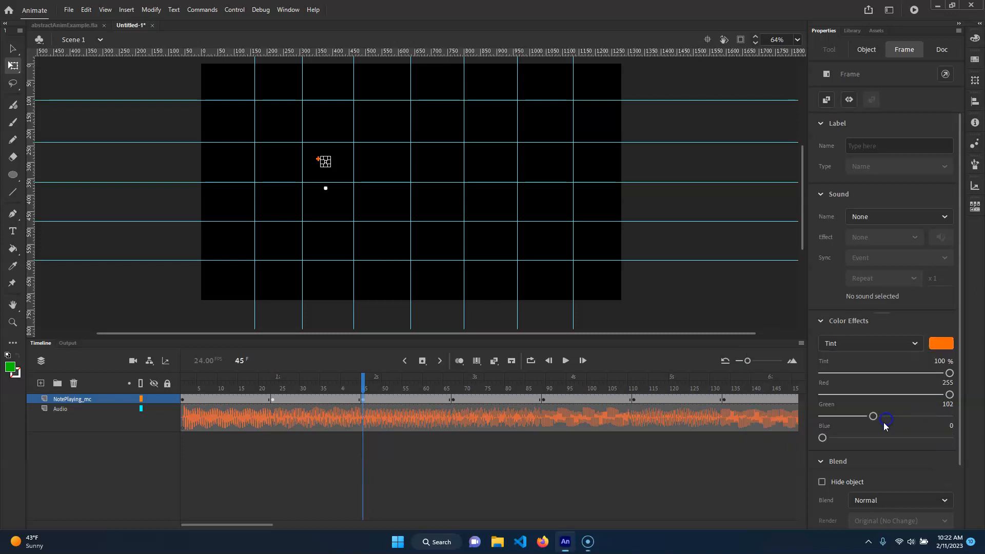
Give the NotePlaying_mc keyframe at frame 67 a Tint color effect in pure blue
click(452, 397)
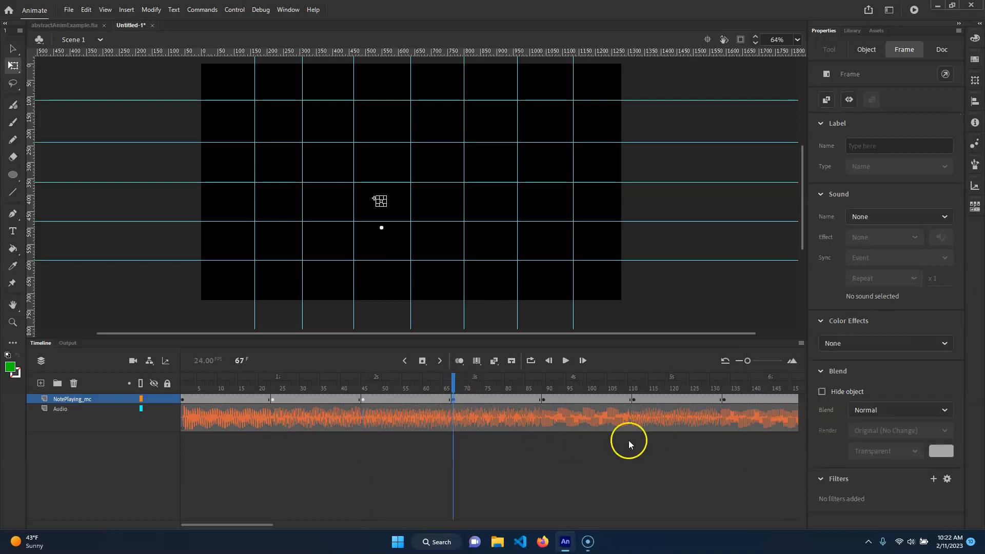
click(940, 344)
click(905, 392)
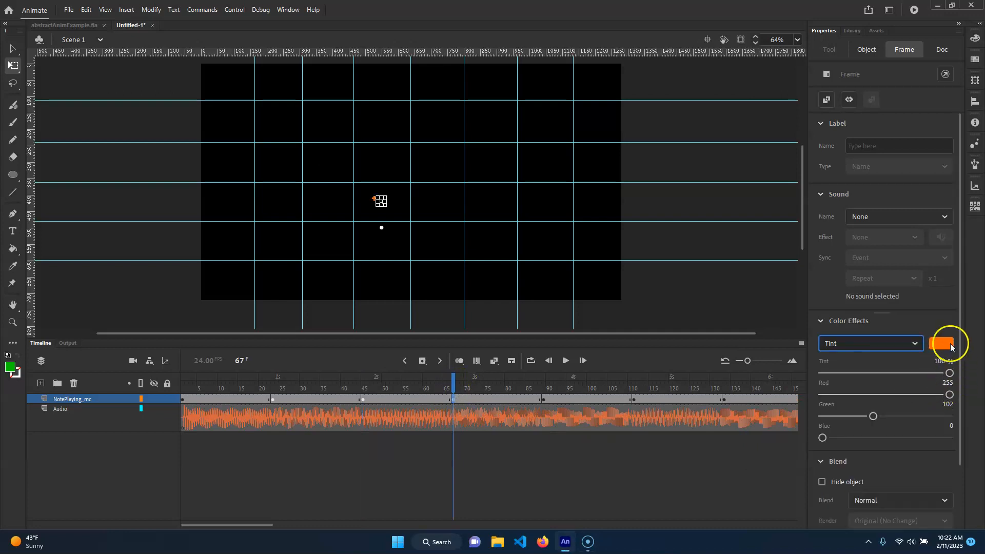
click(949, 344)
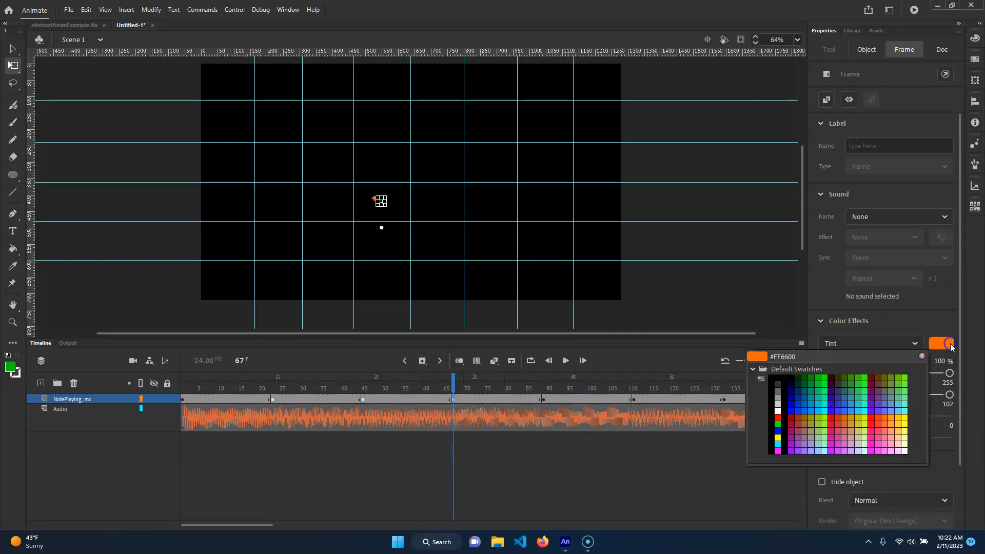
click(793, 404)
Tint the NotePlaying_mc keyframe at frame 89 yellow, #FFFF00, with a color effect
click(545, 399)
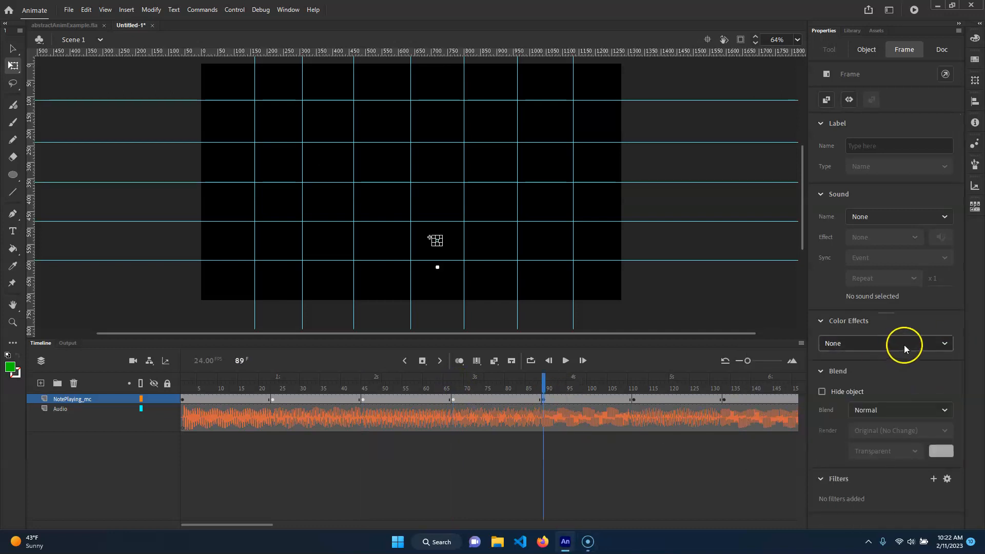
click(916, 342)
click(875, 394)
scroll(955, 340, down, 2)
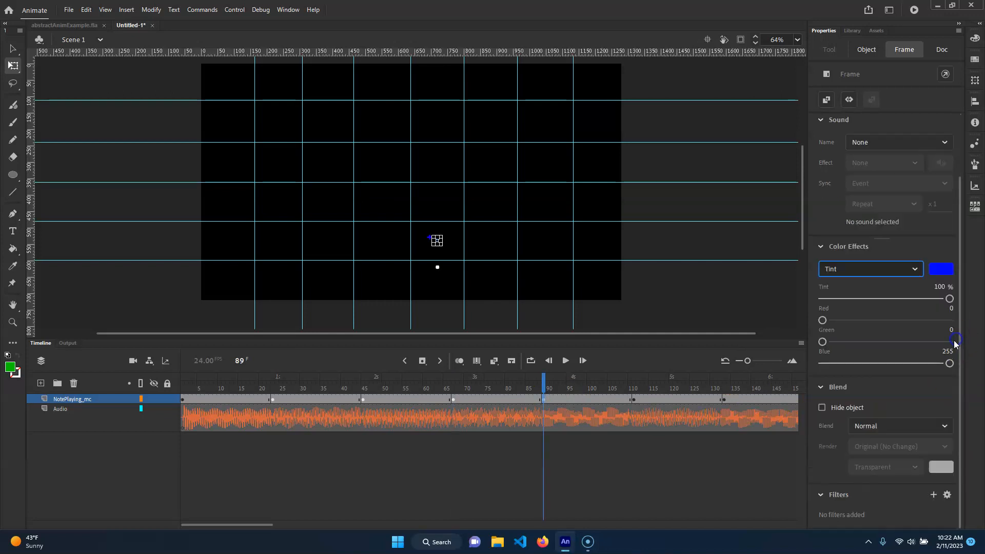
click(941, 269)
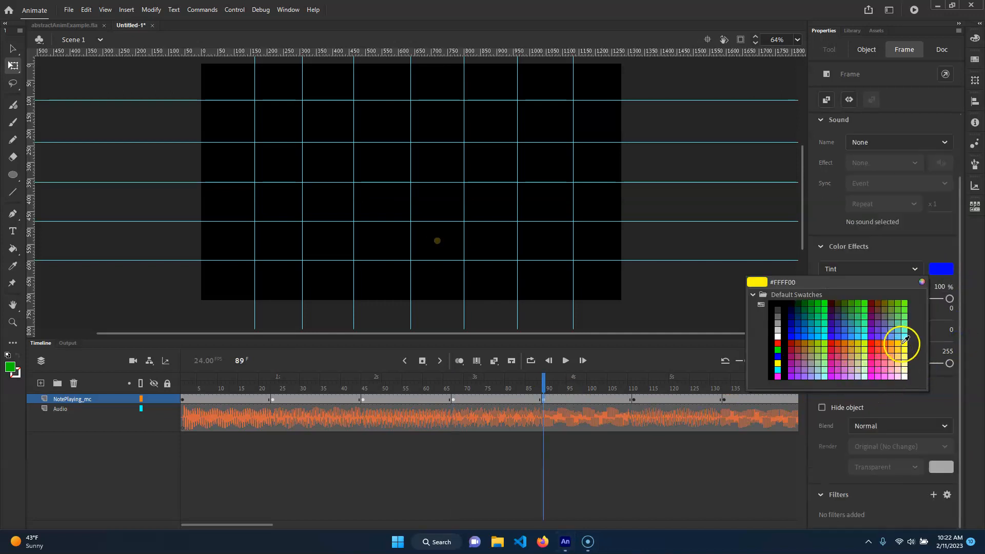
click(904, 344)
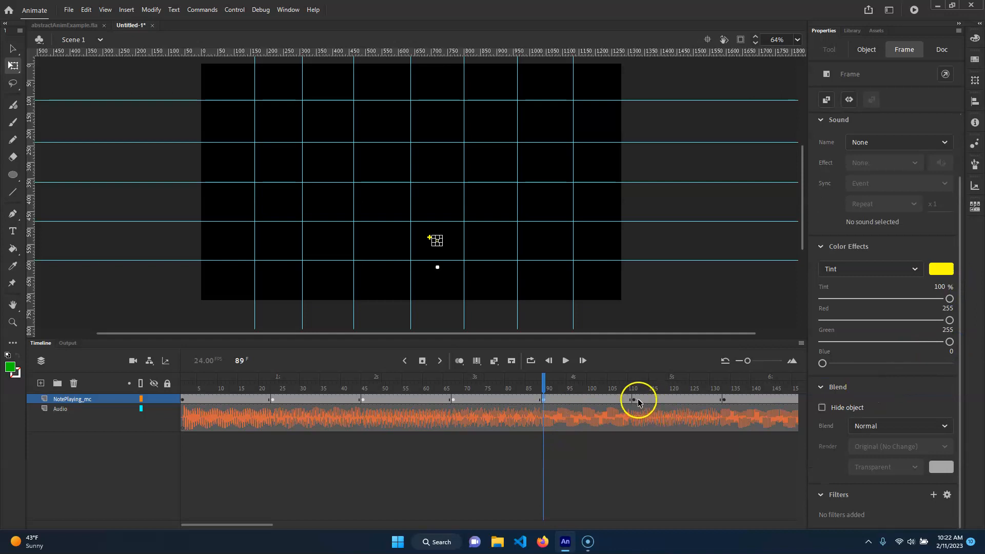
Set the NotePlaying_mc keyframe at frame 111 to a light blue Tint with red 0, green 204 and blue 255
click(635, 400)
click(922, 341)
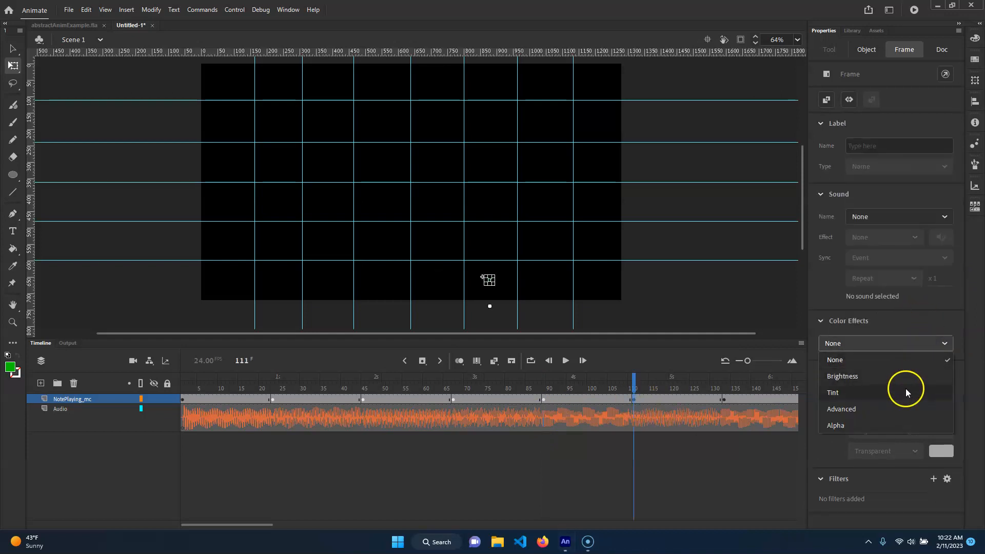
click(904, 389)
click(941, 344)
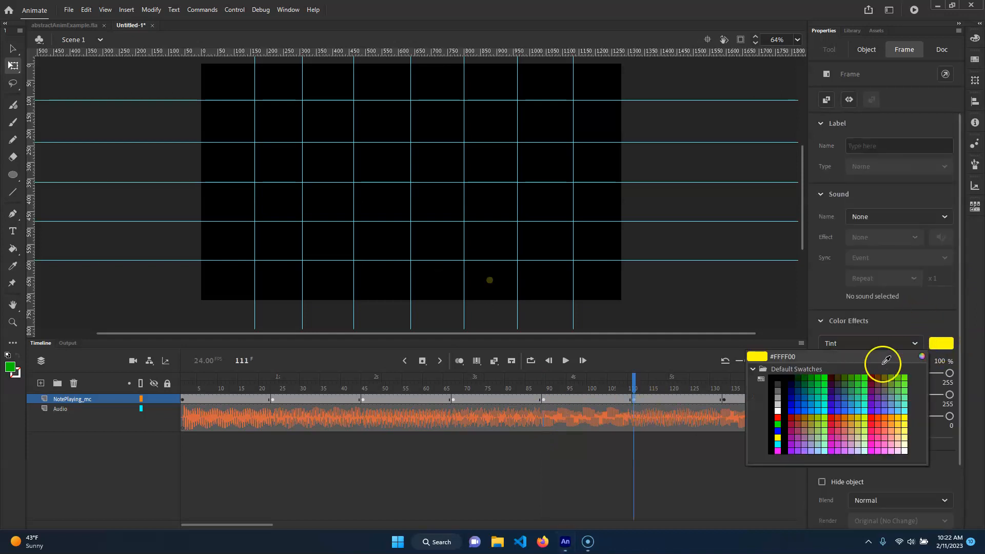
click(822, 407)
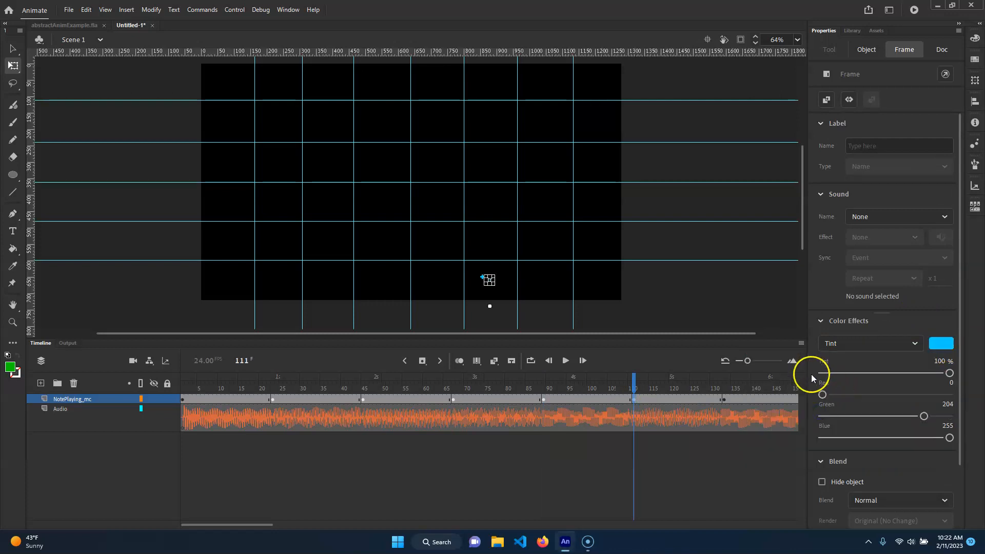
Add a dark red Tint with red 204, green 0 and blue 0 to the NotePlaying_mc keyframe at frame 133
click(727, 400)
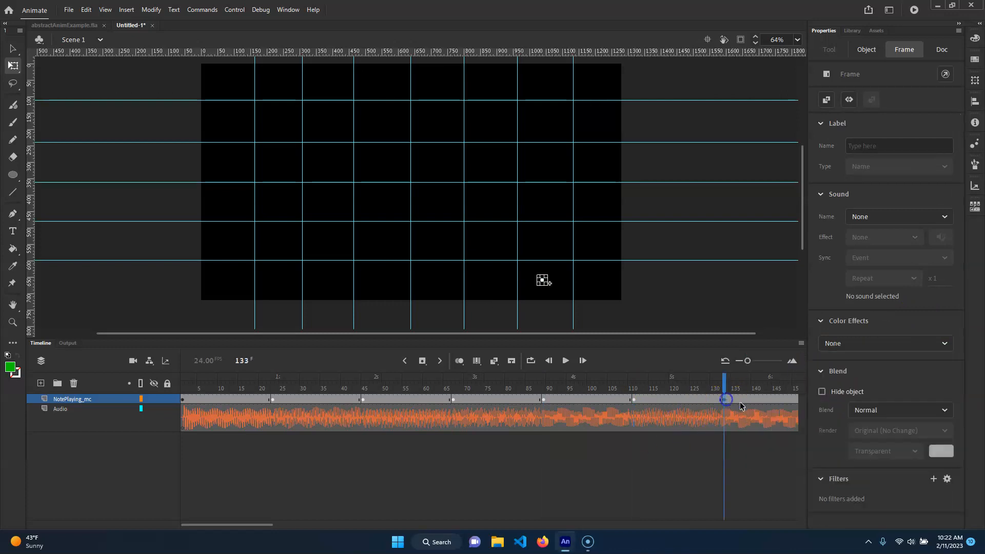
click(923, 346)
click(901, 394)
click(940, 343)
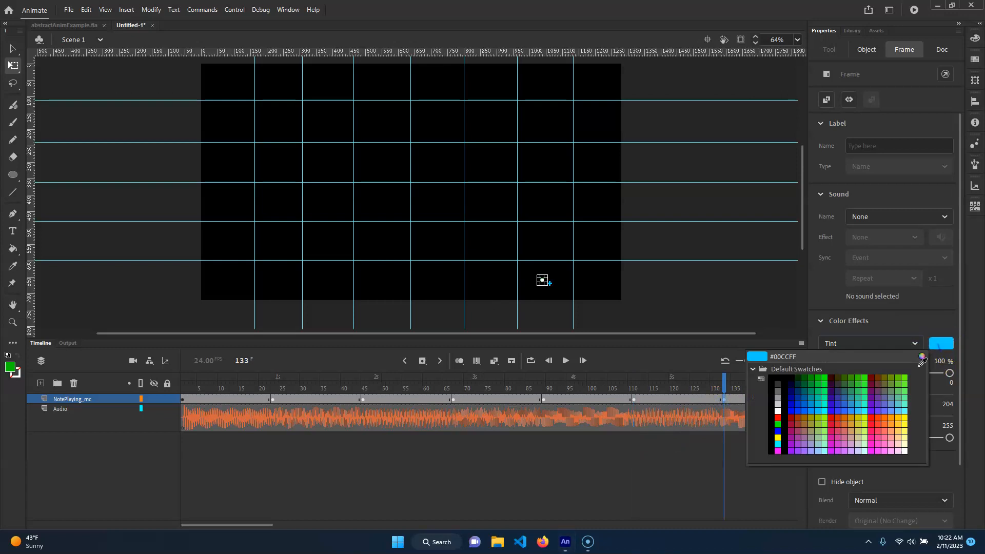
click(831, 416)
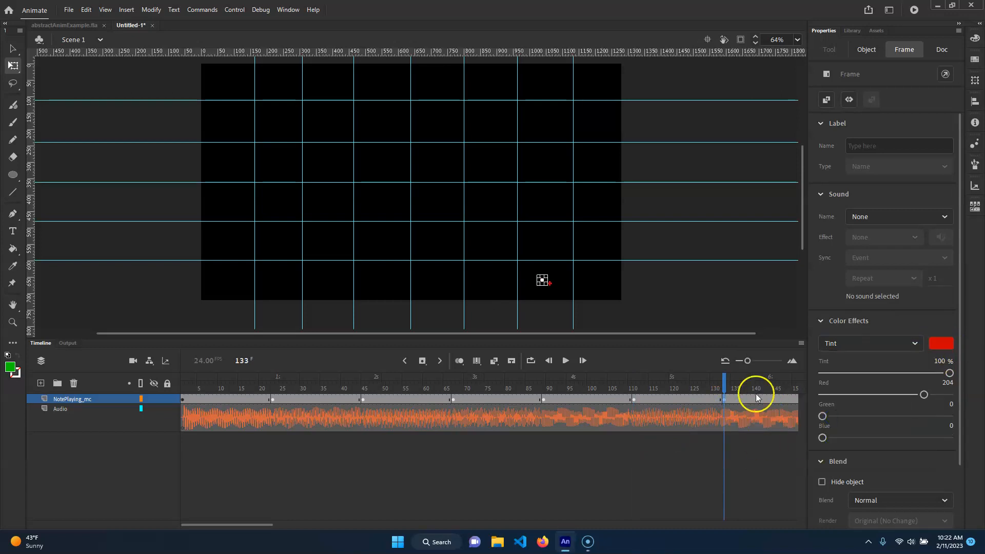
Apply an orange Tint with red 255, green 102 and blue 0 to the NotePlaying_mc keyframe at frame 155
drag(267, 525, 323, 525)
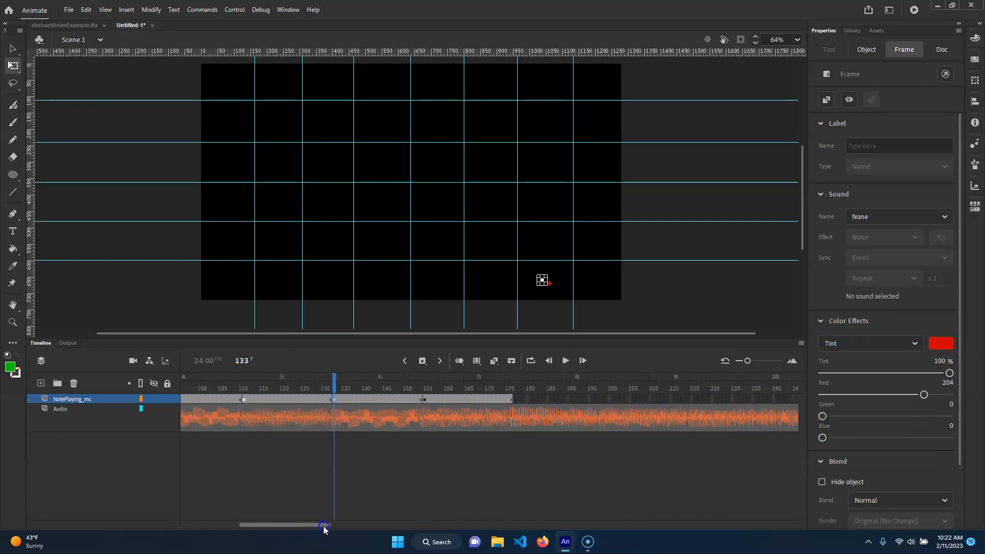
click(424, 399)
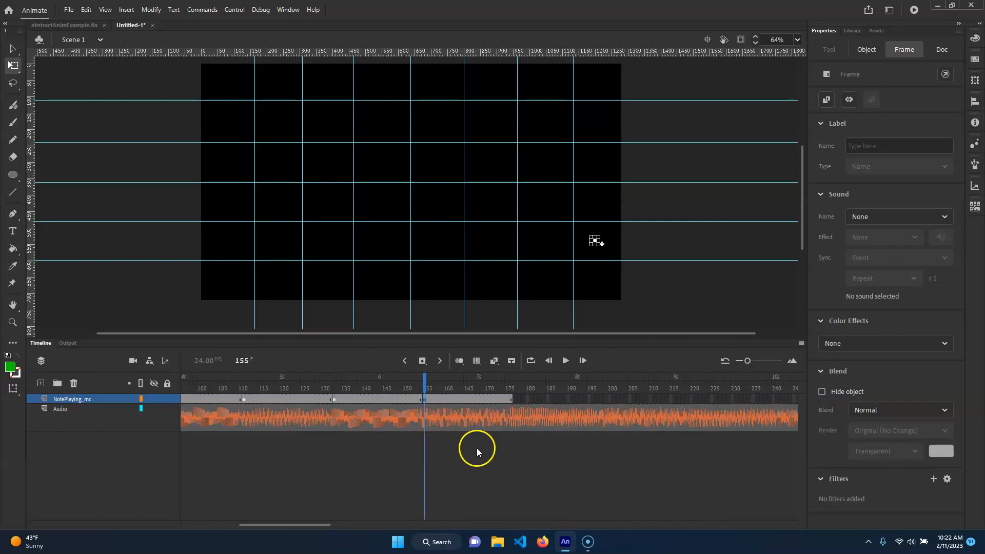
click(849, 346)
click(899, 393)
click(943, 344)
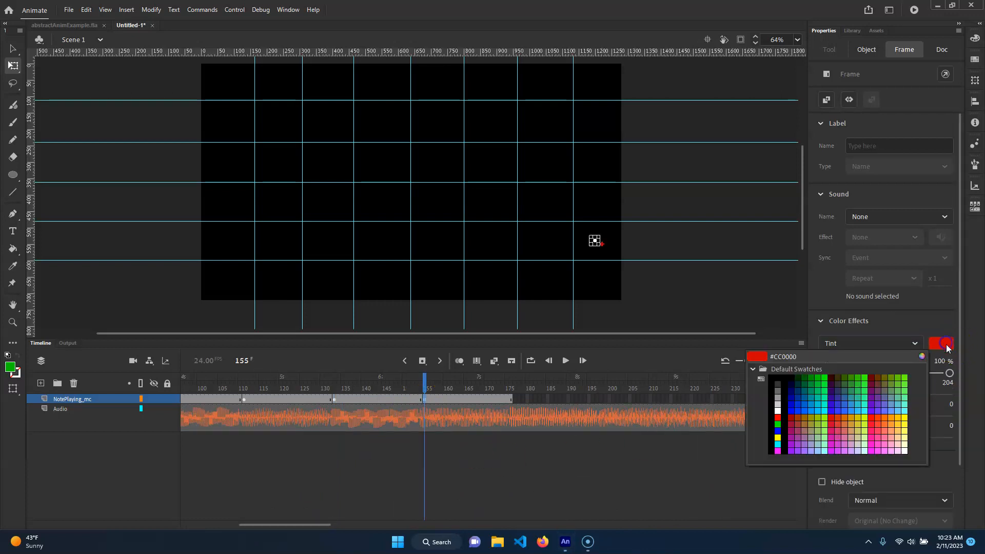
click(887, 416)
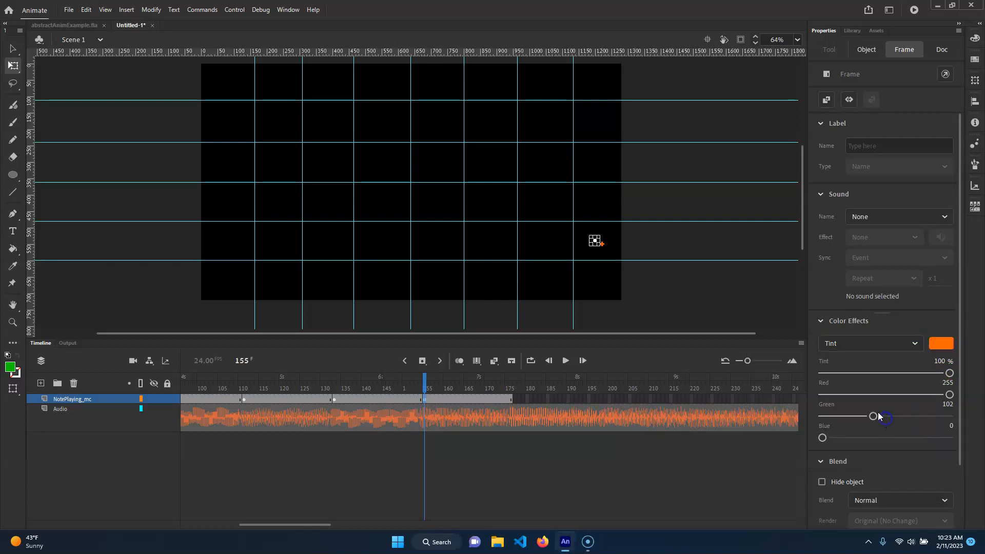
Test the movie and scrub through the timeline to review the tinted notes, returning the playhead to frame 1
drag(314, 376, 11, 359)
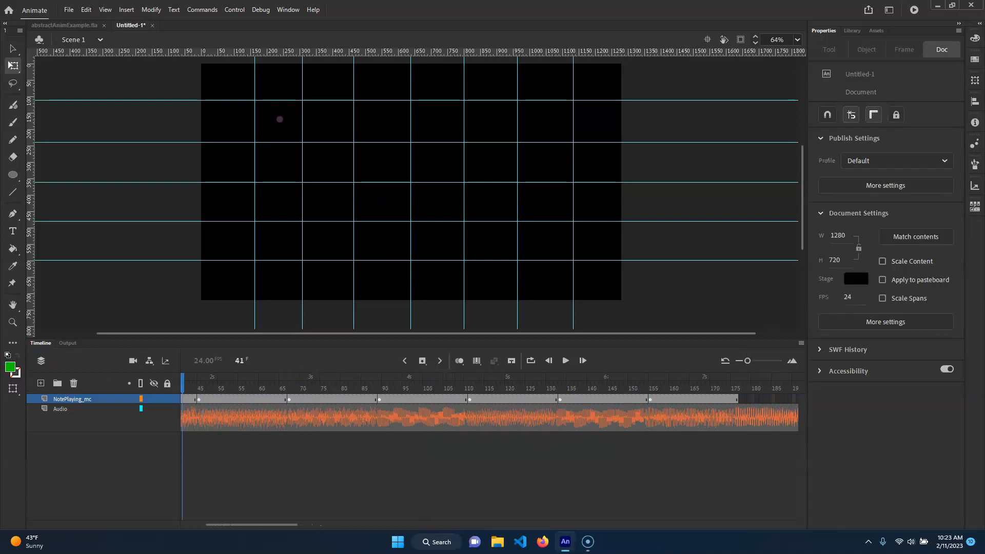
key(ctrl+Return)
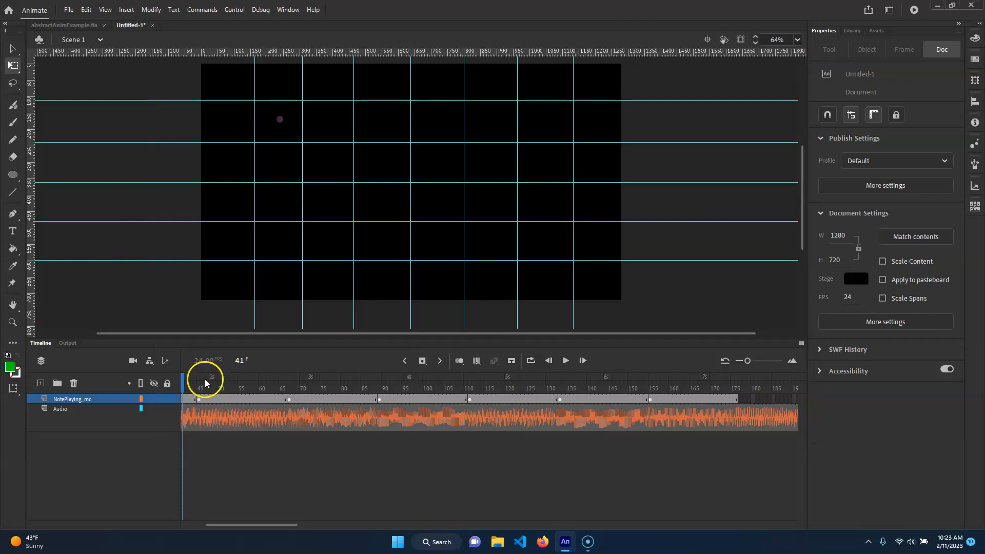
drag(186, 378, 59, 370)
drag(181, 378, 699, 409)
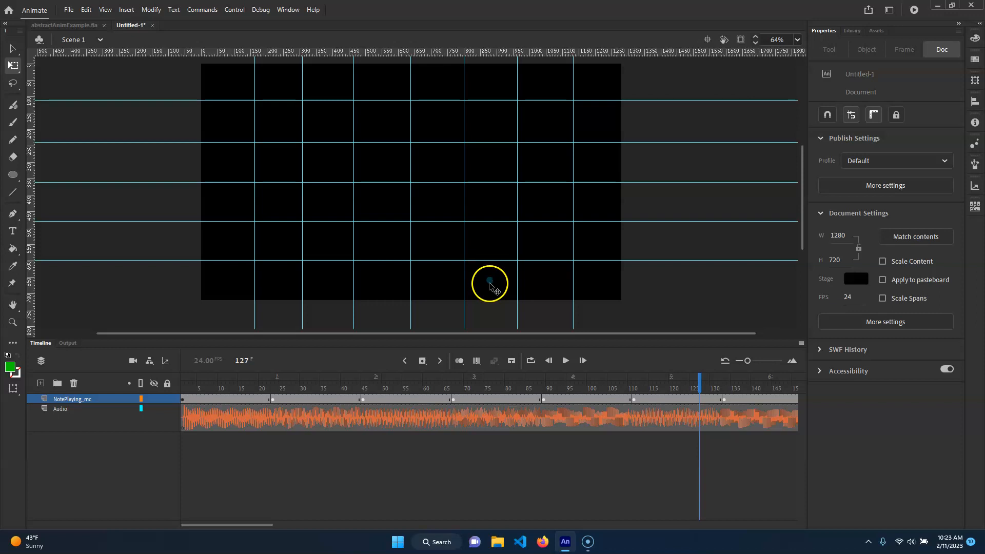
drag(696, 391, 88, 330)
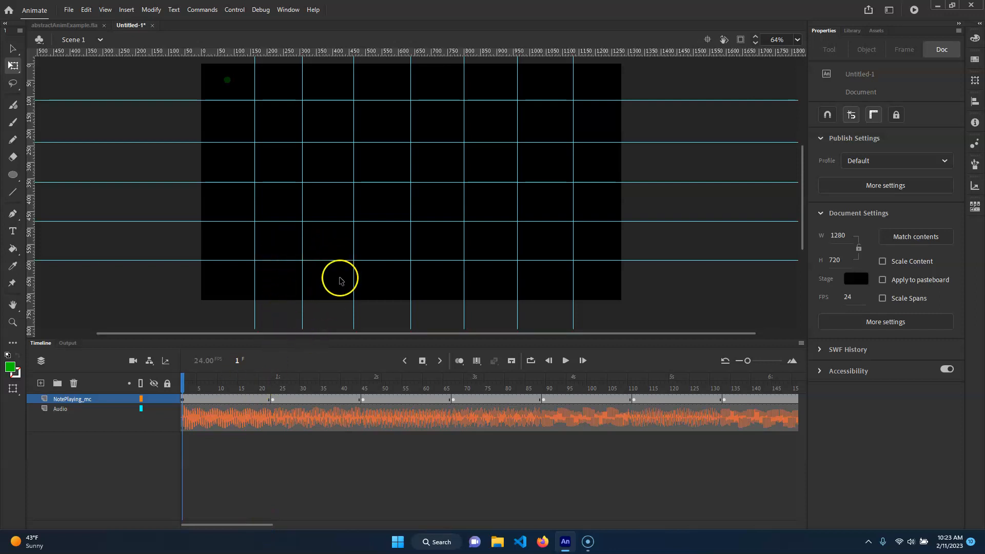
Move the frame 1 note up to the stage's top edge at Y -0.05, and the frame 23 note up to the first horizontal guide
click(227, 82)
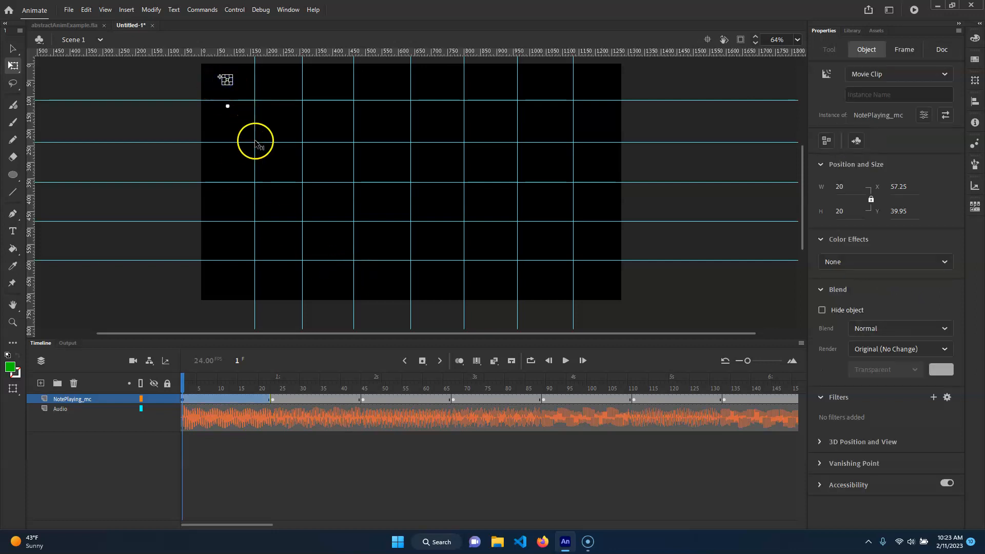
key(ctrl+equal)
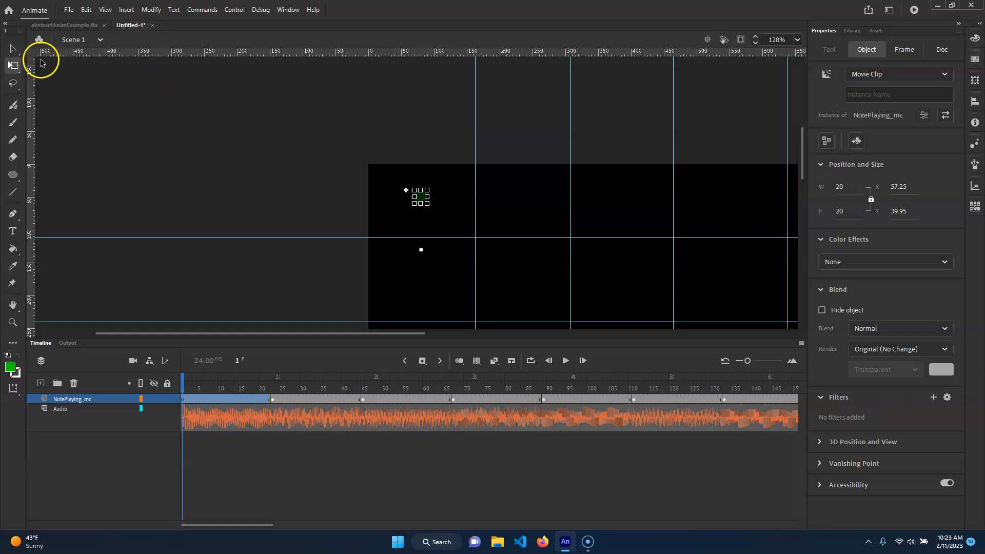
click(11, 49)
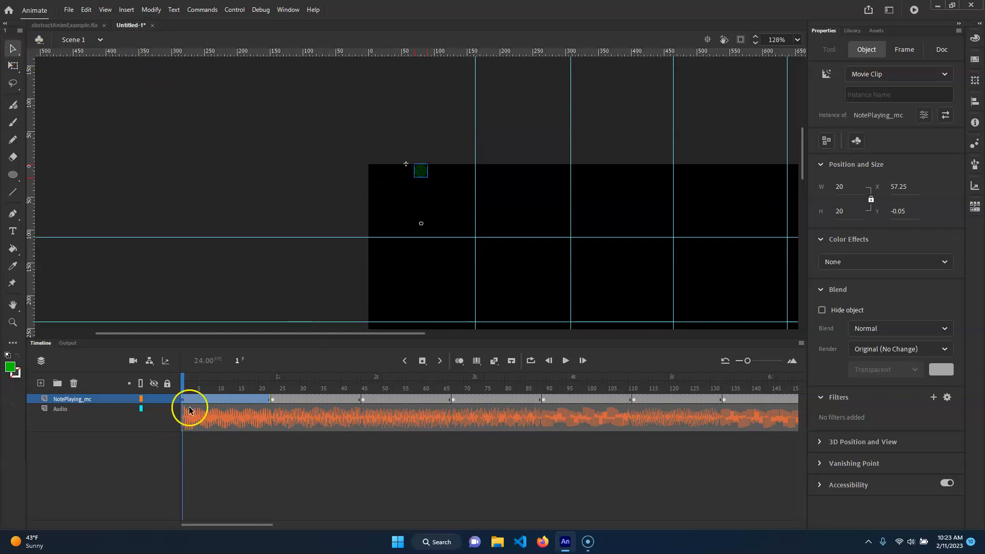
click(273, 388)
drag(524, 277, 524, 249)
Move the frame 45 note up to the second horizontal guide at Y 239.95 and the frame 67 note up to the third at Y 359.95
click(363, 399)
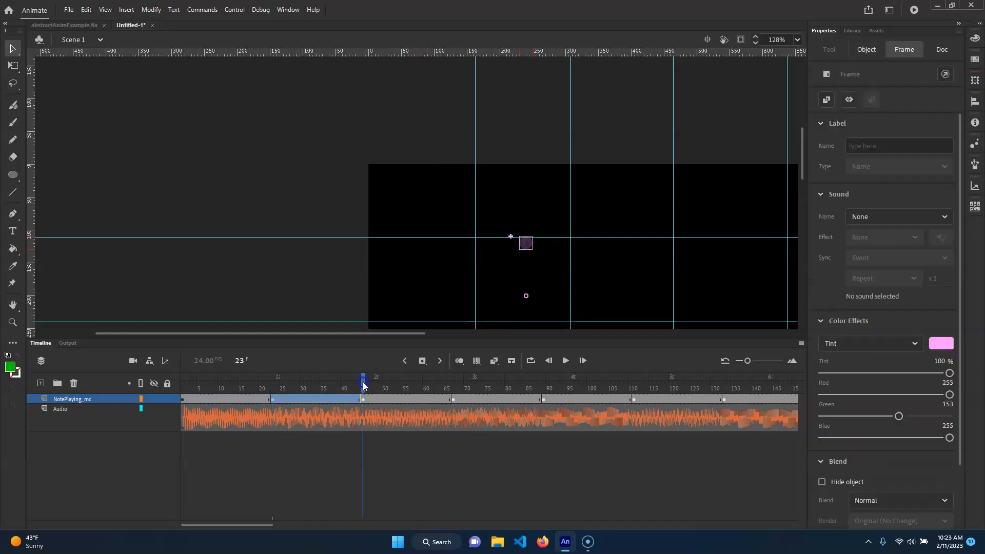
click(607, 317)
drag(654, 293, 493, 160)
drag(459, 226, 460, 192)
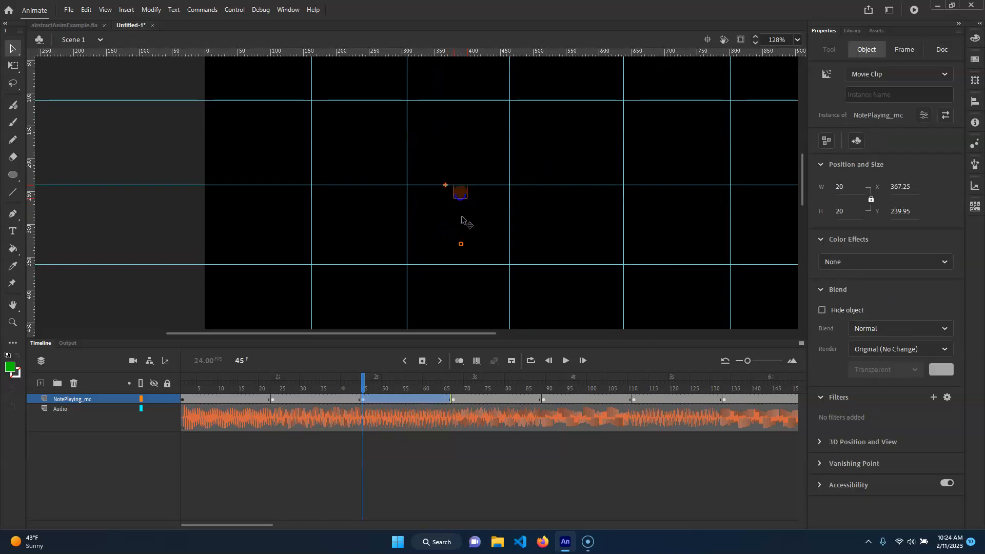
click(454, 386)
click(562, 257)
drag(567, 299, 567, 273)
Move the frame 89 note up to the fourth horizontal guide and the frame 111 note up to the lowest guide at Y 599.95
drag(677, 297, 486, 161)
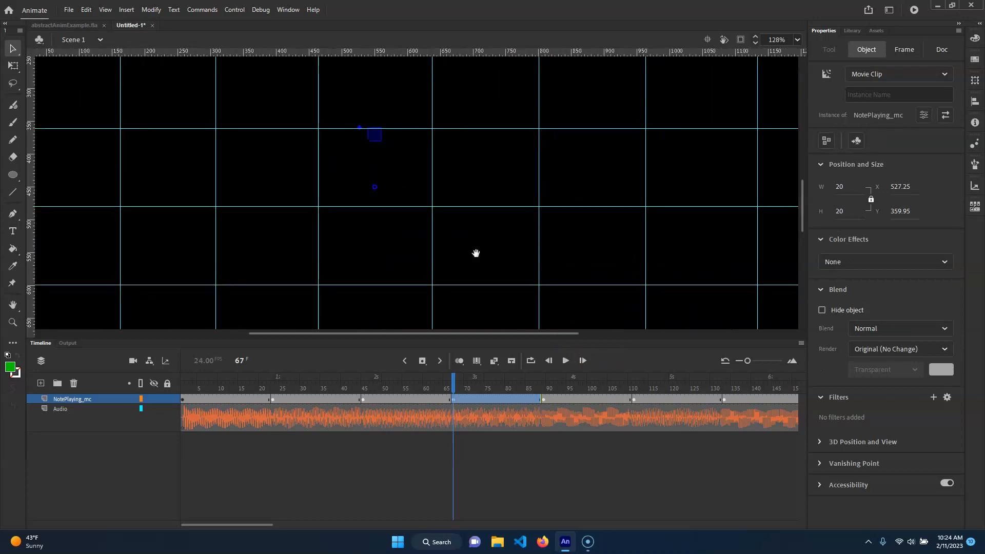
click(548, 385)
drag(547, 386, 545, 385)
drag(482, 248, 480, 216)
drag(587, 257, 460, 167)
click(632, 387)
drag(435, 219, 423, 177)
Move the note of the frame 133 keyframe up to the lowest guide at Y 620.05, and the frame 155 note up to the guide above at Y 500.05
drag(544, 236, 417, 245)
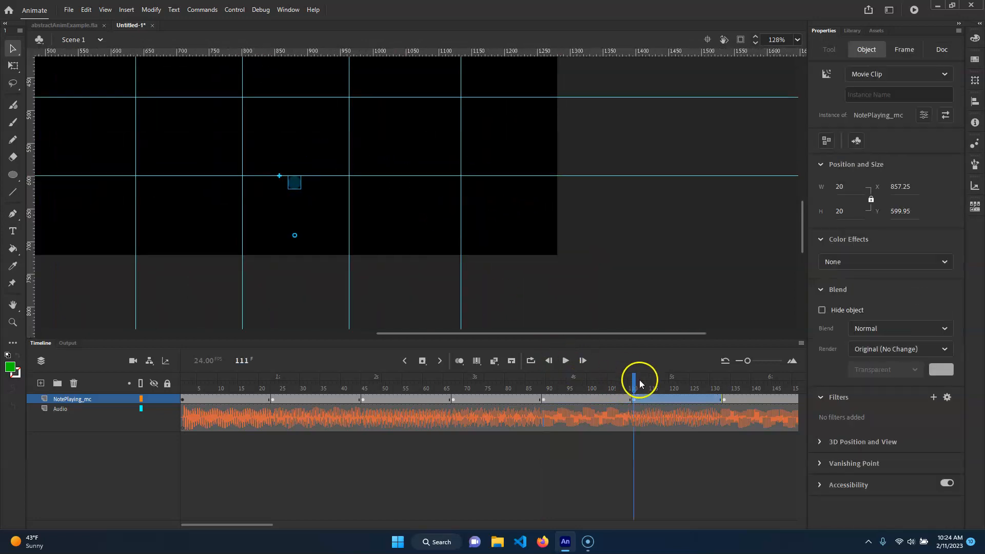
click(721, 389)
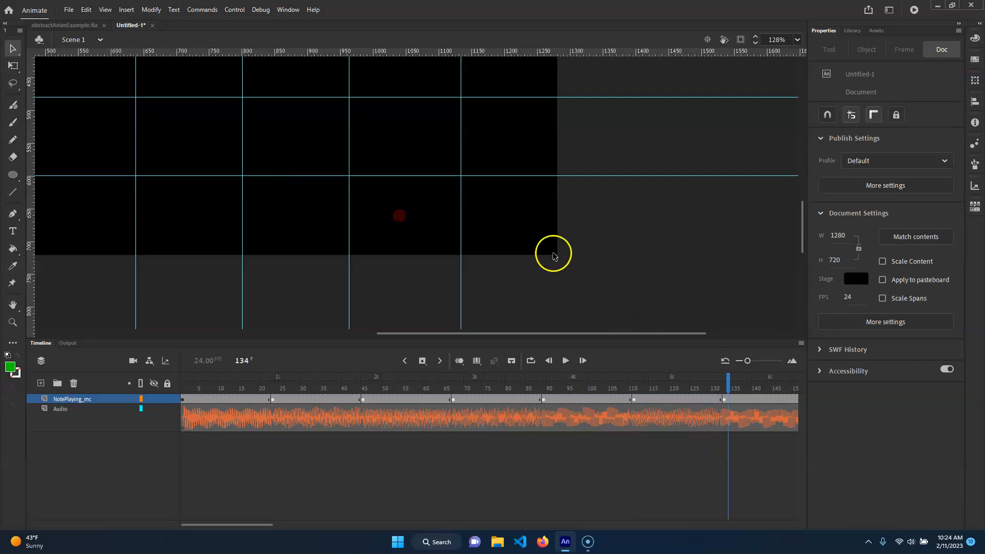
drag(405, 218, 399, 184)
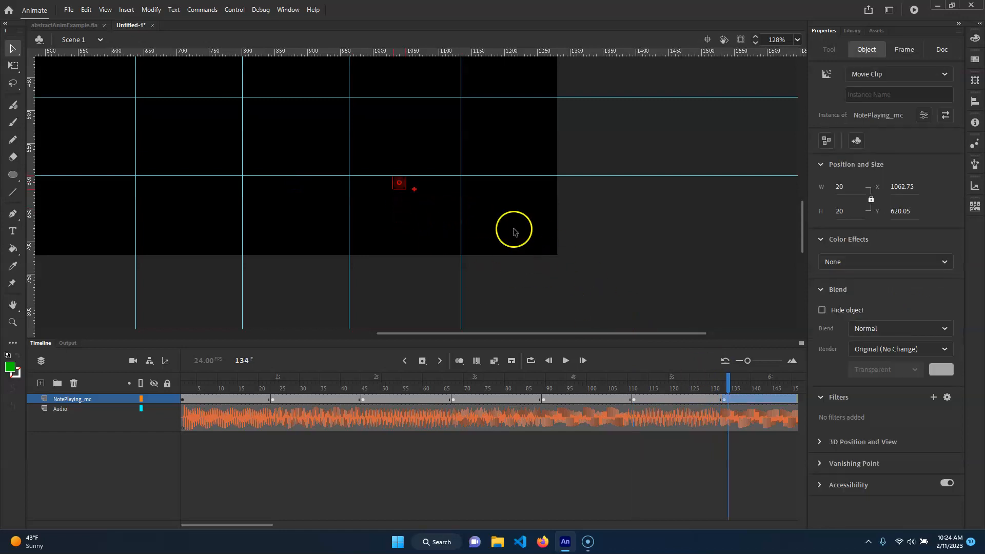
drag(260, 525, 323, 527)
click(391, 389)
drag(503, 137, 509, 108)
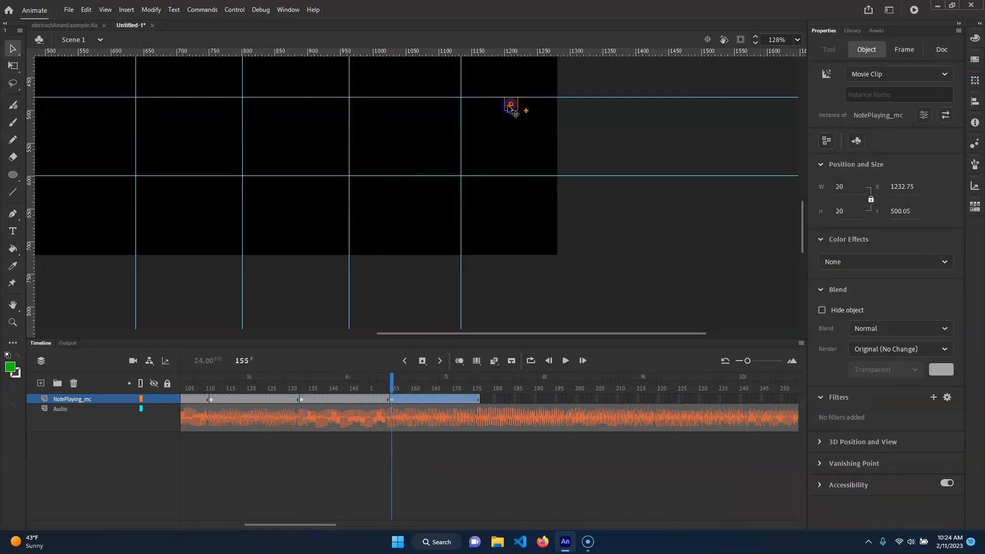
Play the timeline from frame 1 to check the notes against the audio, and return to frame 1
click(581, 249)
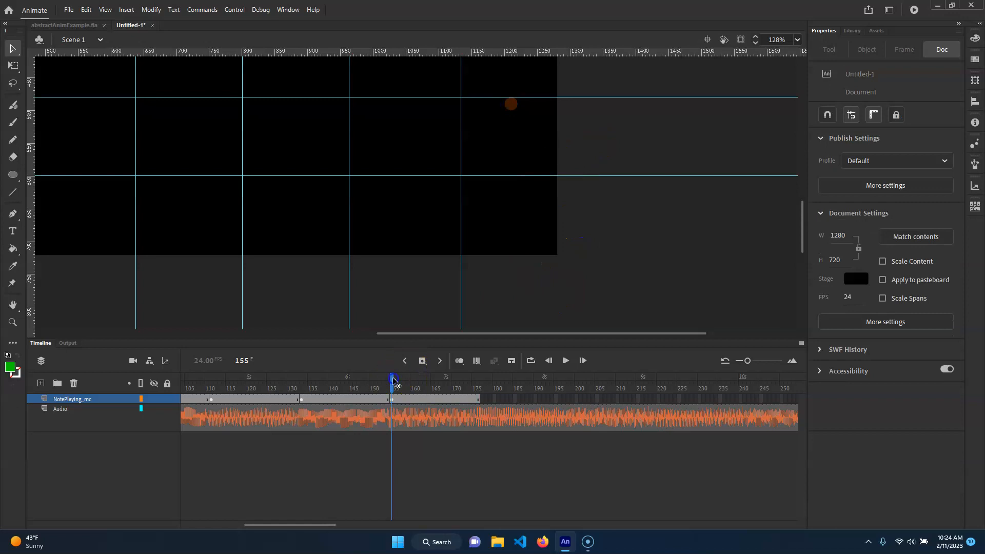
drag(393, 381, 182, 381)
click(339, 274)
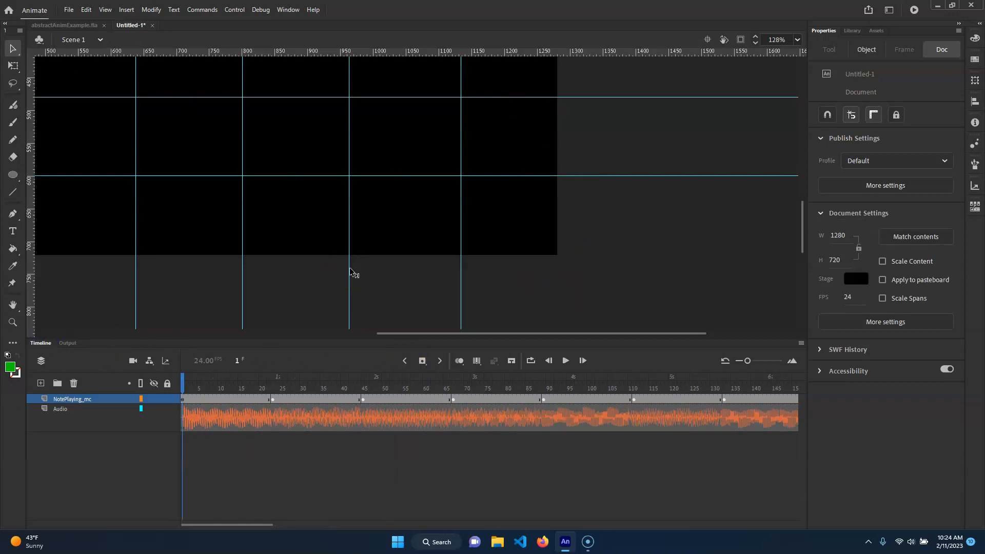
drag(702, 384, 850, 375)
click(429, 360)
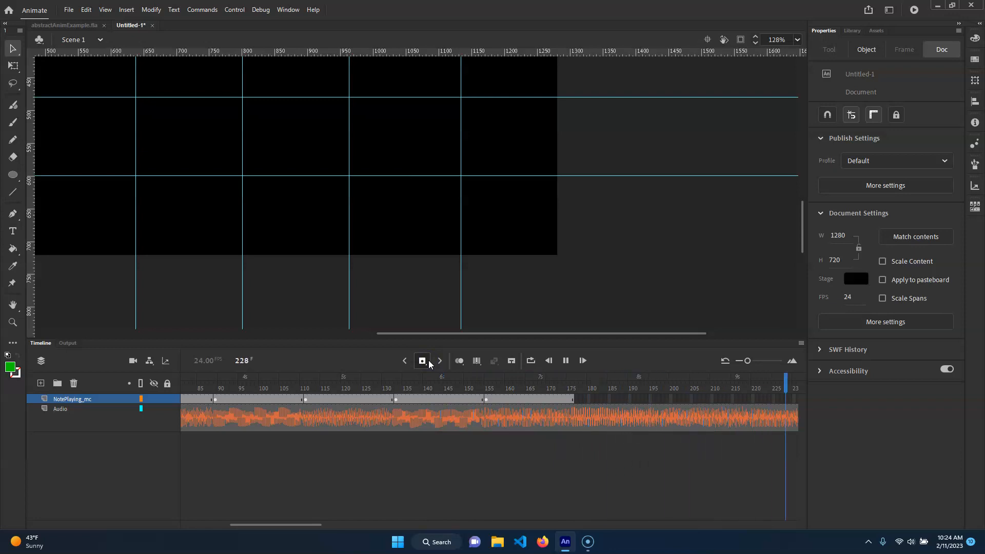
click(447, 354)
click(564, 360)
drag(362, 525, 122, 507)
drag(285, 383, 131, 373)
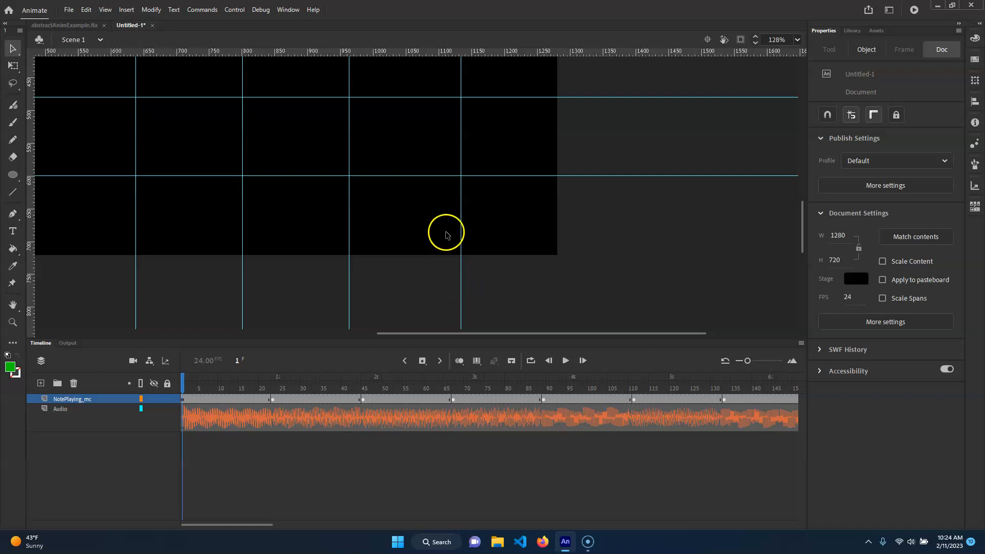
Hide the guides so the whole stage is shown without the grid lines
scroll(446, 231, down, 4)
drag(369, 188, 418, 229)
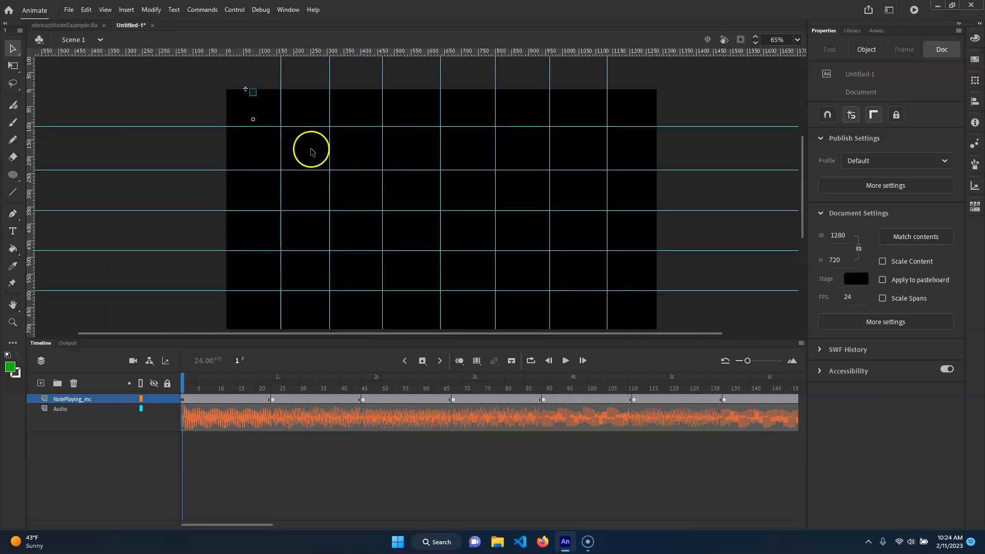
click(105, 9)
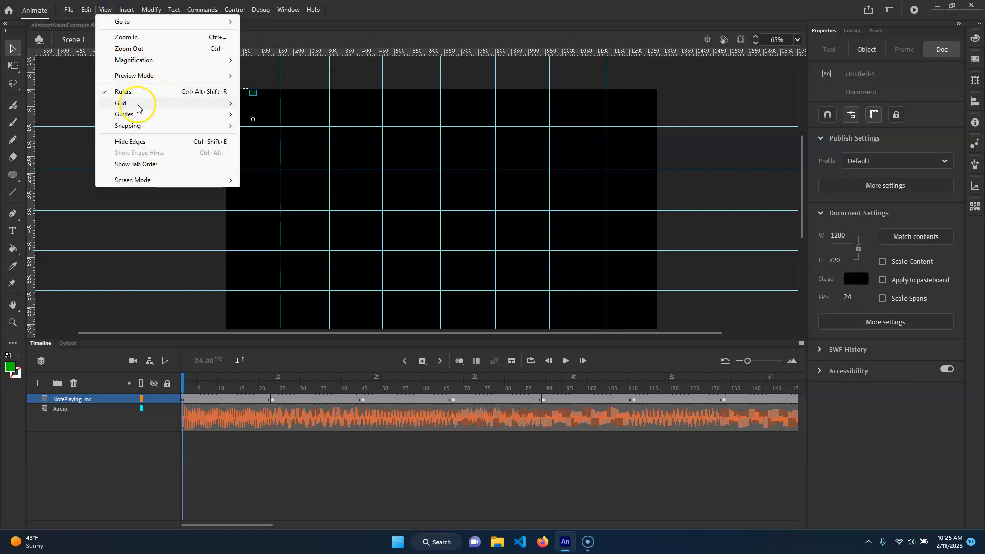
mouse_move(136, 103)
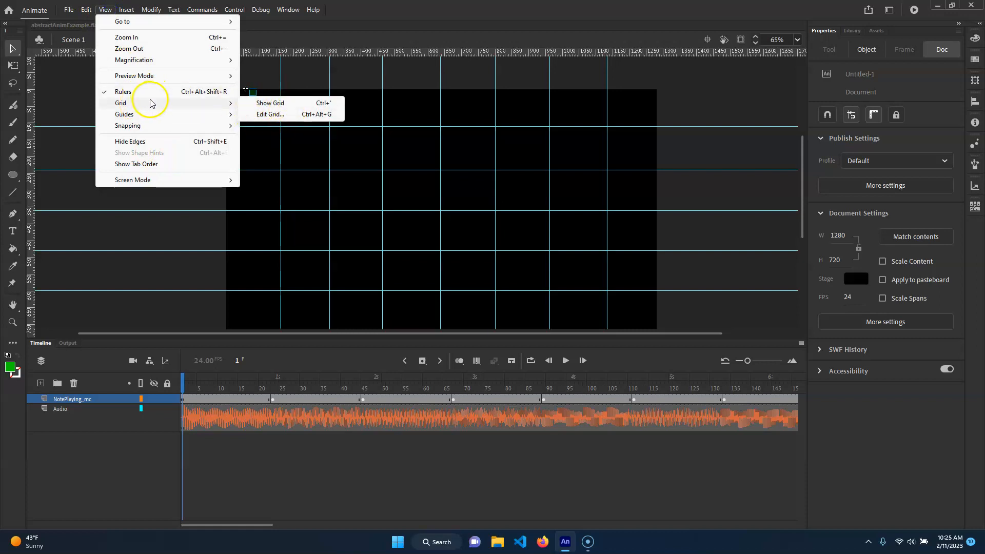
click(277, 117)
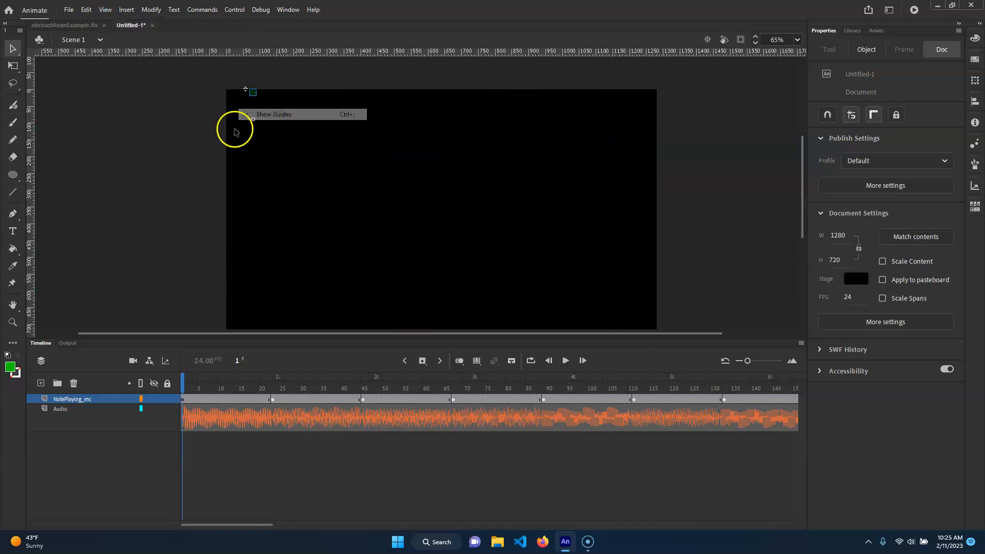
drag(508, 244, 472, 219)
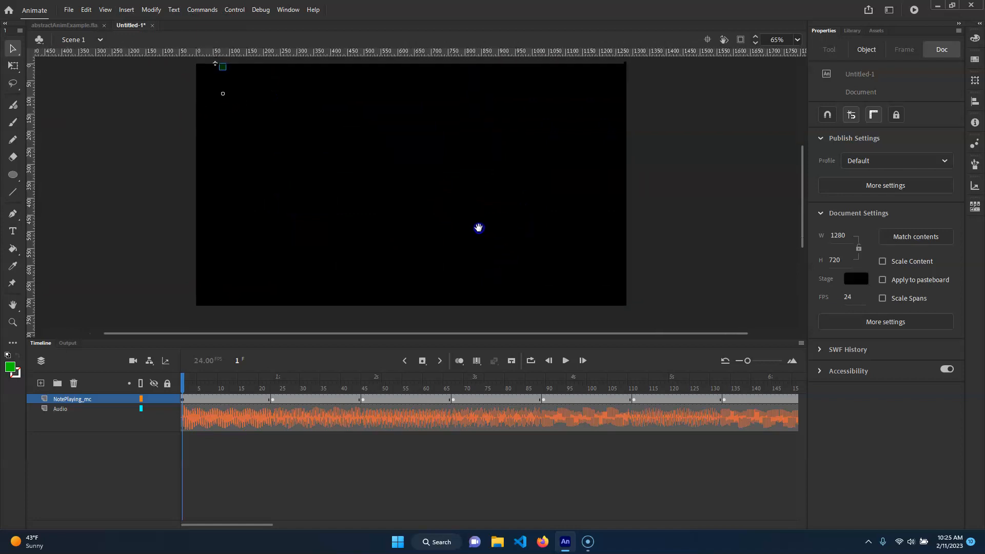
Convert the NotePlaying_mc layer to a movie clip symbol named Rythm_mc
drag(235, 391, 32, 339)
right_click(72, 401)
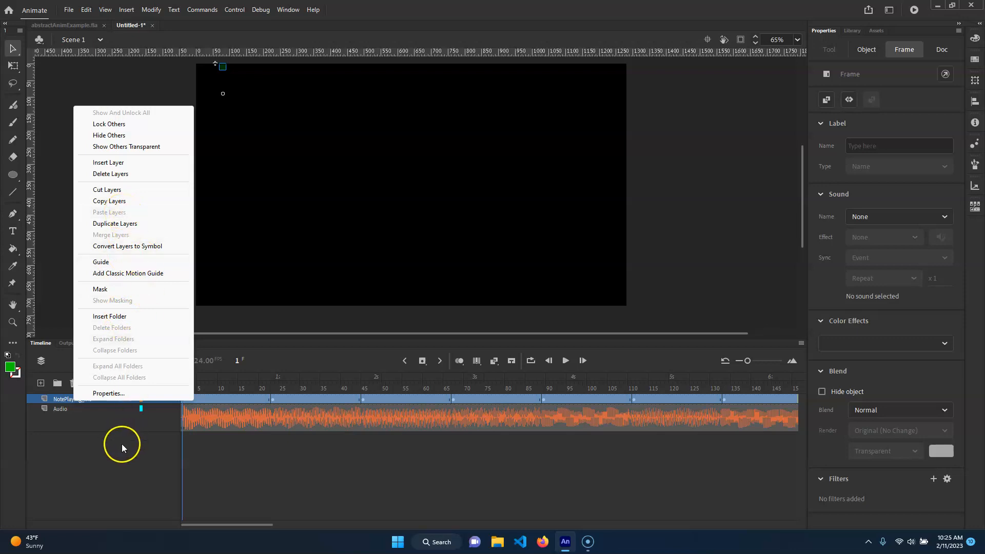
click(154, 246)
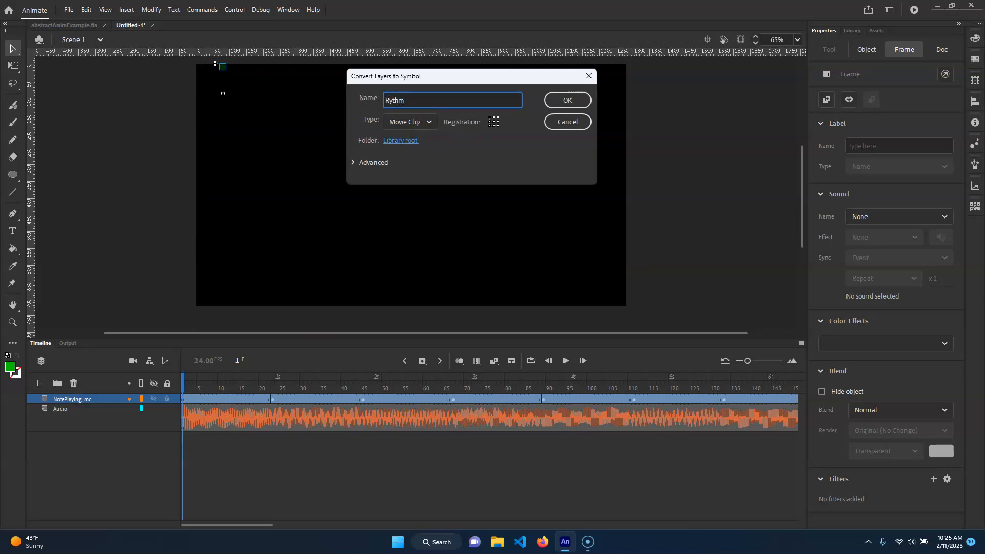
key(Return)
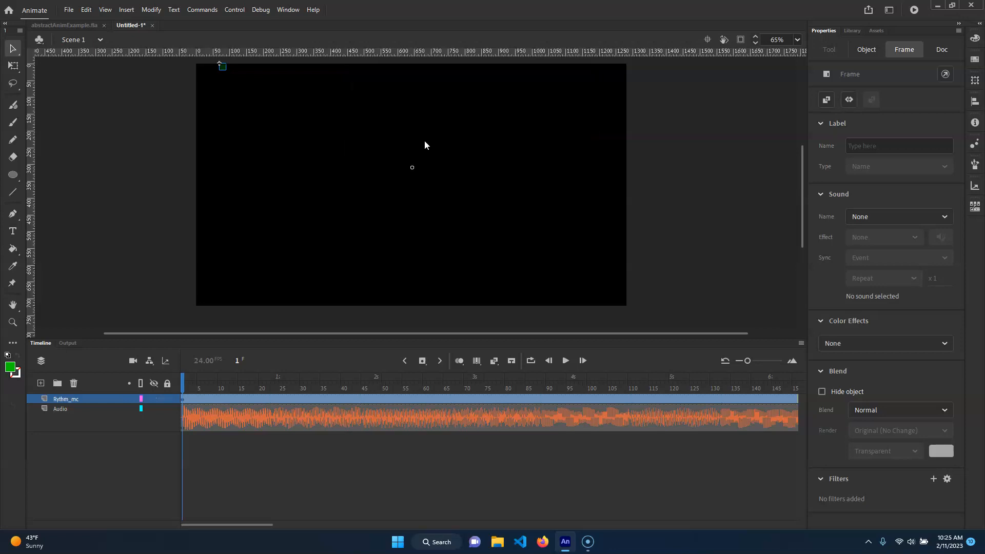
Insert a keyframe at frame 177 of the Rythm_mc layer and extend the layer to frame 360, where the audio ends
drag(237, 524, 174, 515)
drag(260, 526, 337, 528)
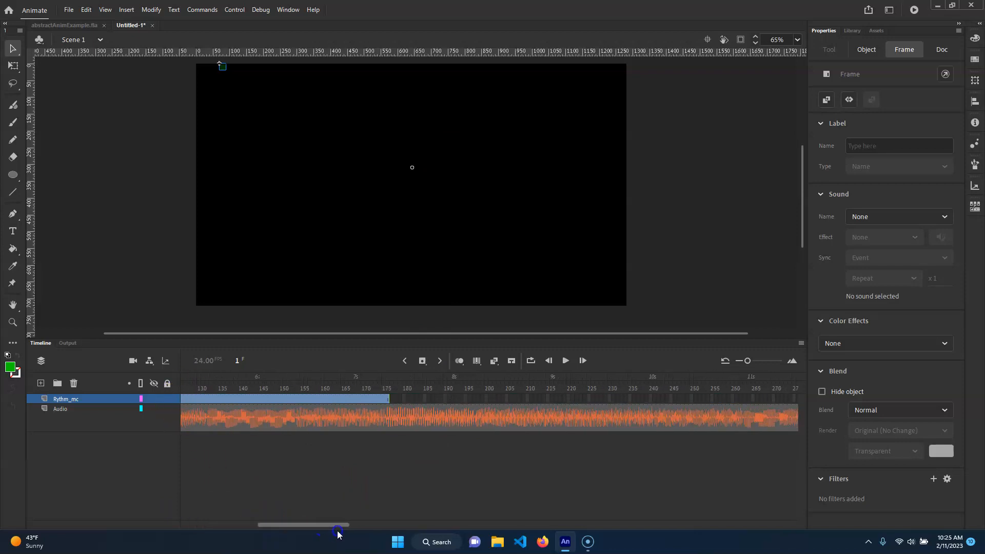
click(386, 399)
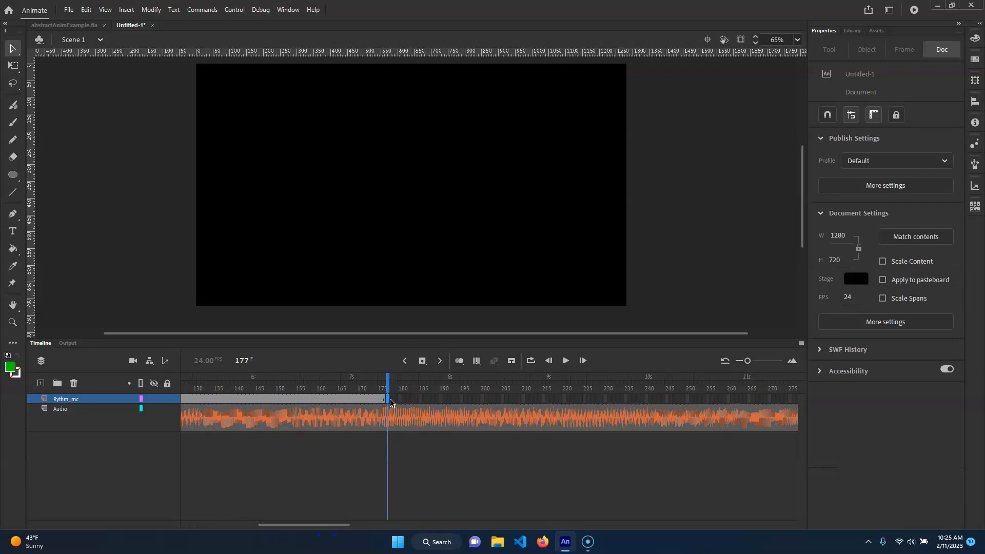
click(391, 398)
drag(334, 525, 424, 523)
click(533, 392)
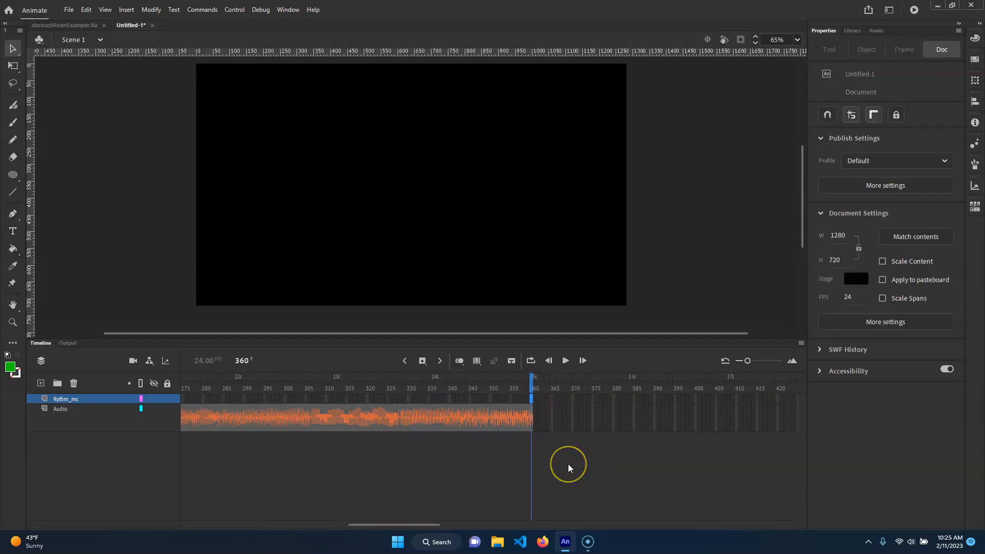
drag(533, 386, 748, 405)
drag(389, 524, 337, 501)
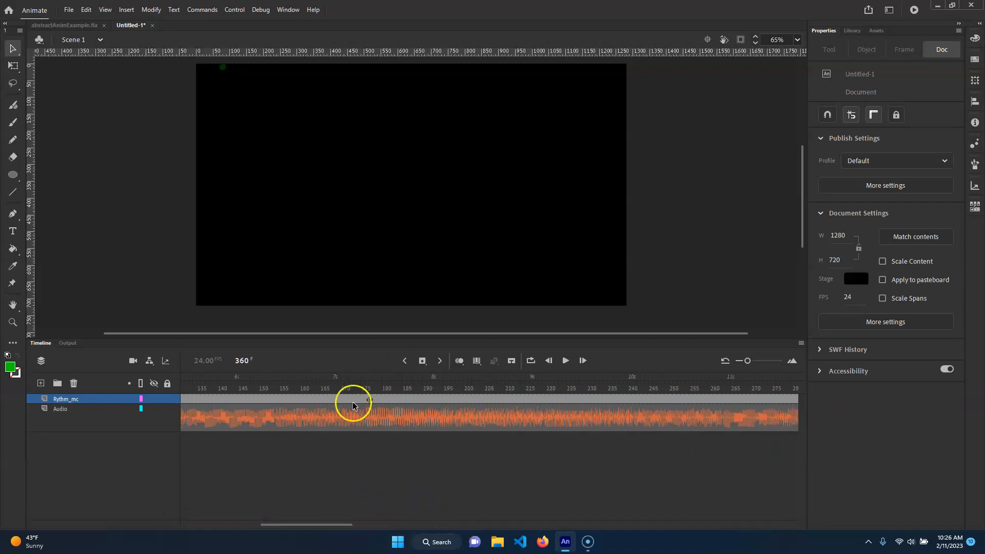
Add a new layer above Rythm_mc and name it Lead
click(41, 383)
double_click(64, 400)
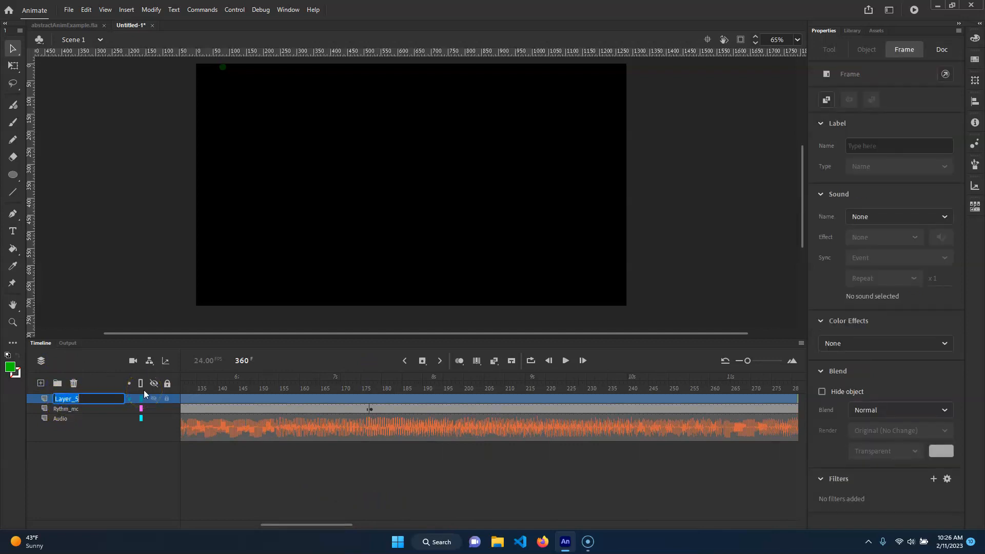
text(Lead)
key(Return)
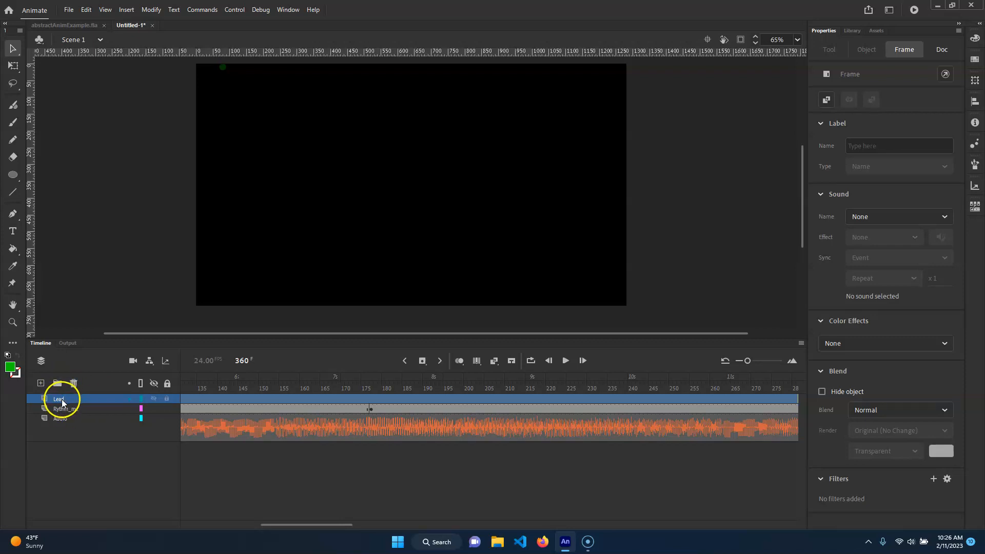
Insert a blank keyframe at frame 177 of the Lead layer
drag(306, 524, 333, 514)
click(200, 392)
click(201, 401)
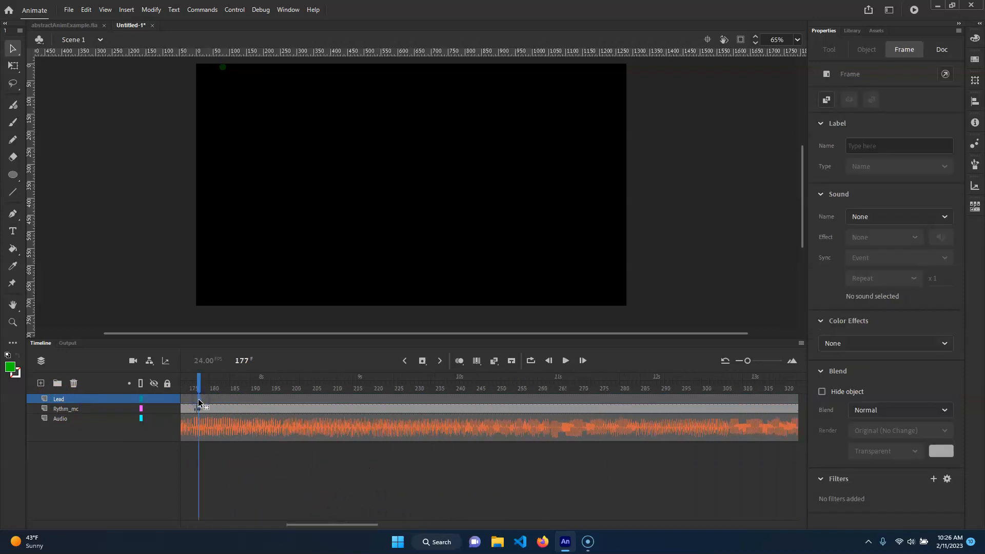
click(203, 405)
mouse_move(200, 388)
mouse_down()
mouse_move(214, 389)
mouse_move(200, 400)
mouse_up()
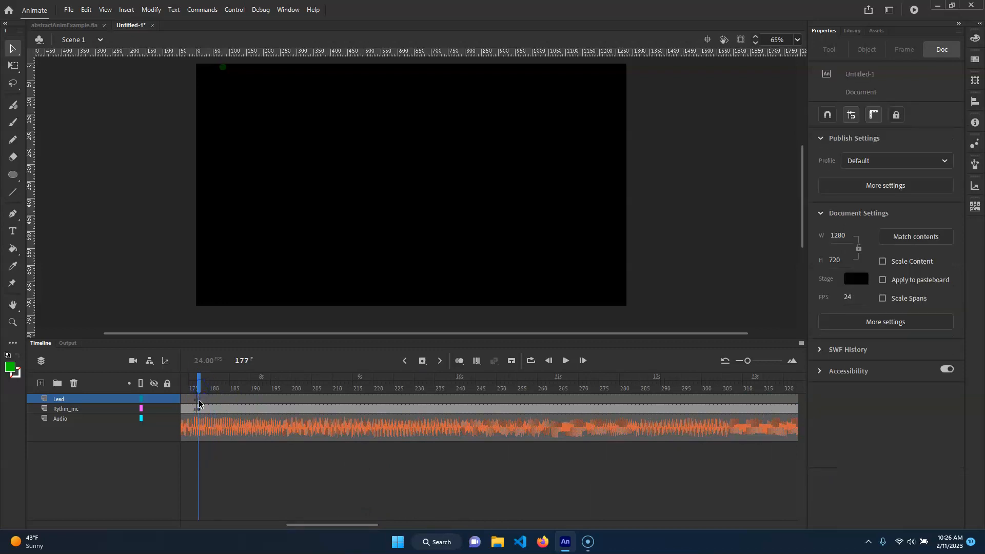
click(199, 403)
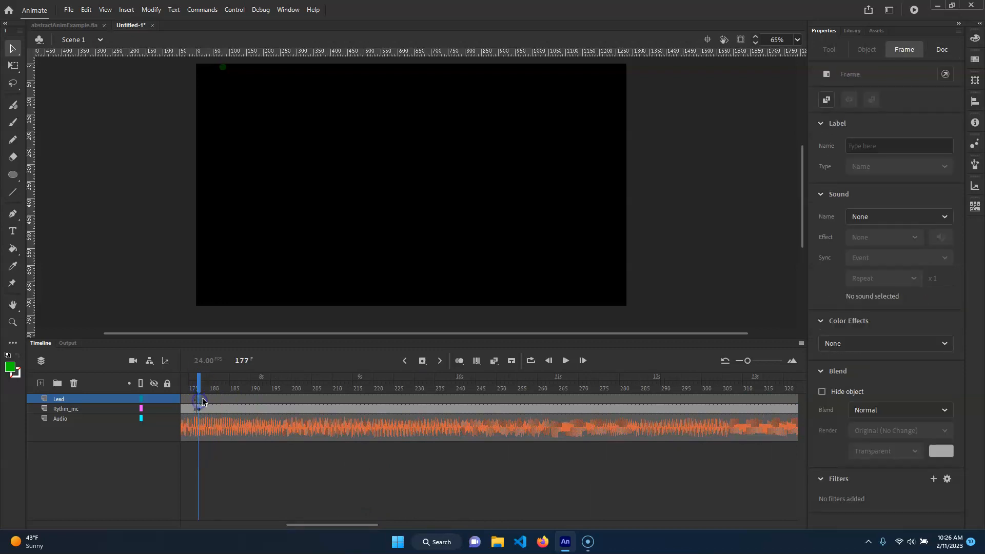
Place an instance of Rythm_mc from the library on the Lead layer, just below the existing first note near the stage's upper-left corner
click(853, 31)
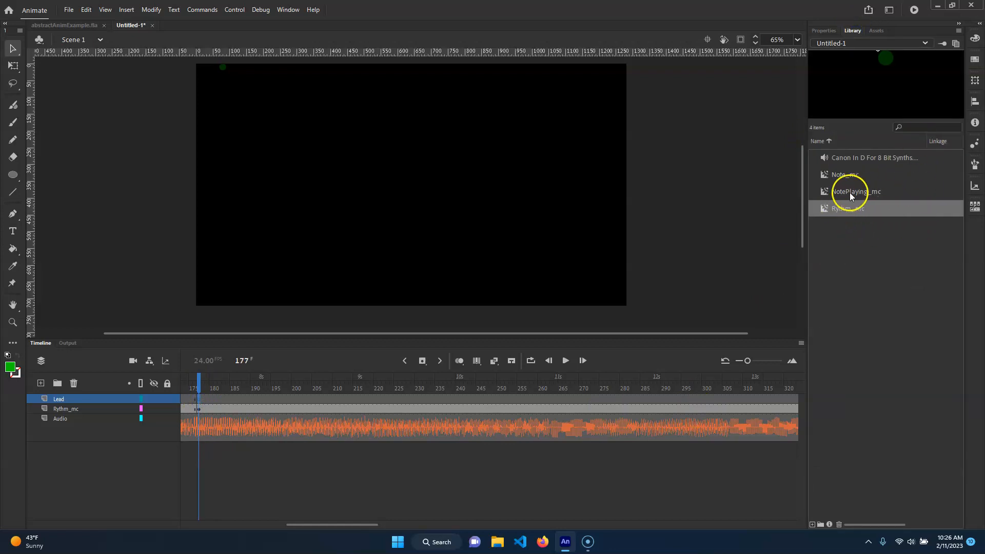
drag(731, 217, 234, 132)
drag(296, 131, 271, 191)
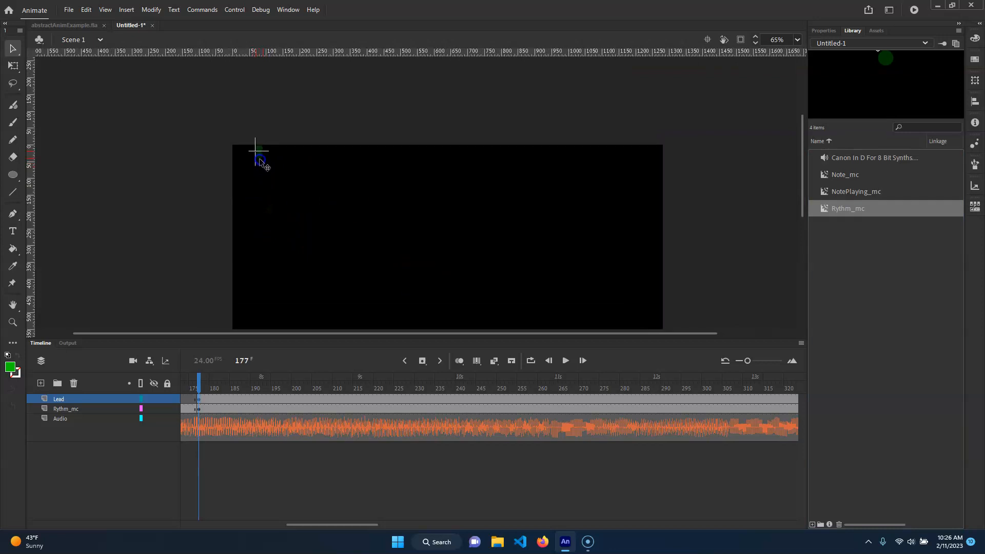
drag(259, 163, 260, 153)
Move the Lead layer's keyframe to frame 185 and test the movie
drag(198, 399, 208, 399)
drag(232, 401, 80, 369)
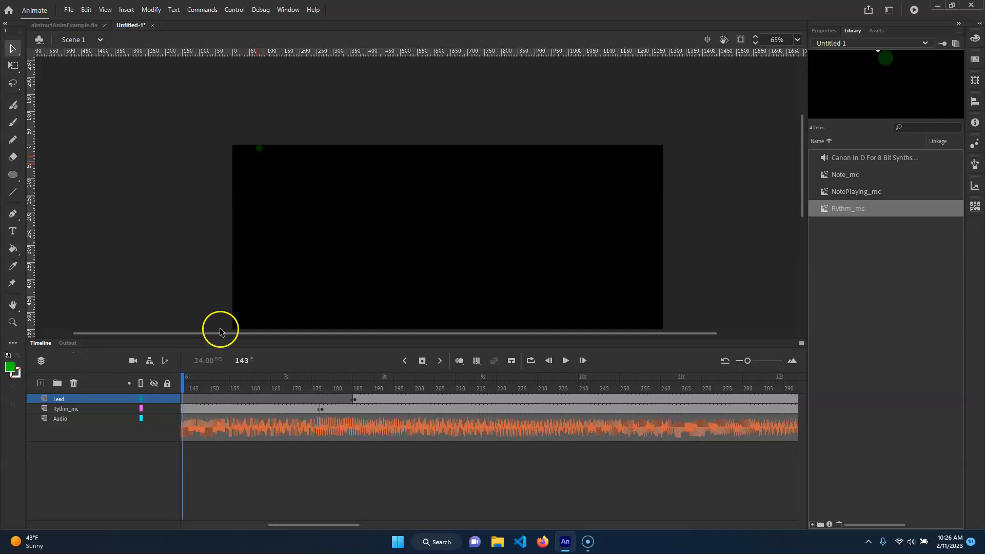
key(ctrl+Return)
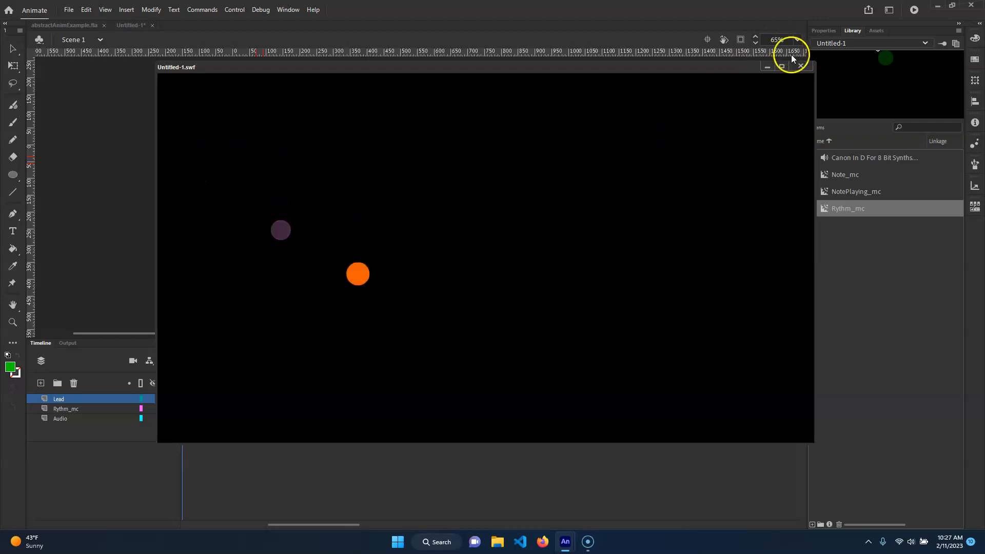
click(800, 65)
Move the Lead layer's keyframe one frame earlier, to frame 184
click(356, 398)
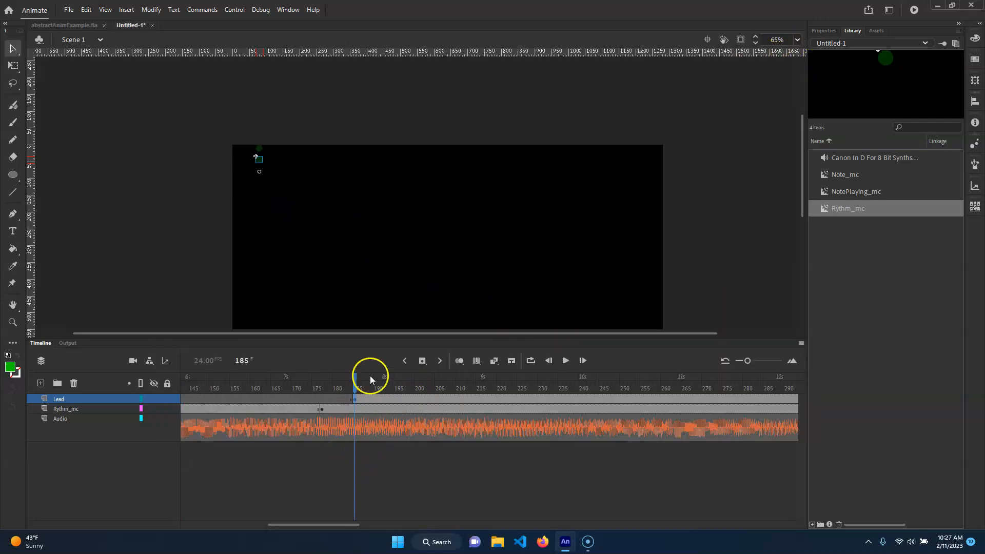
click(352, 400)
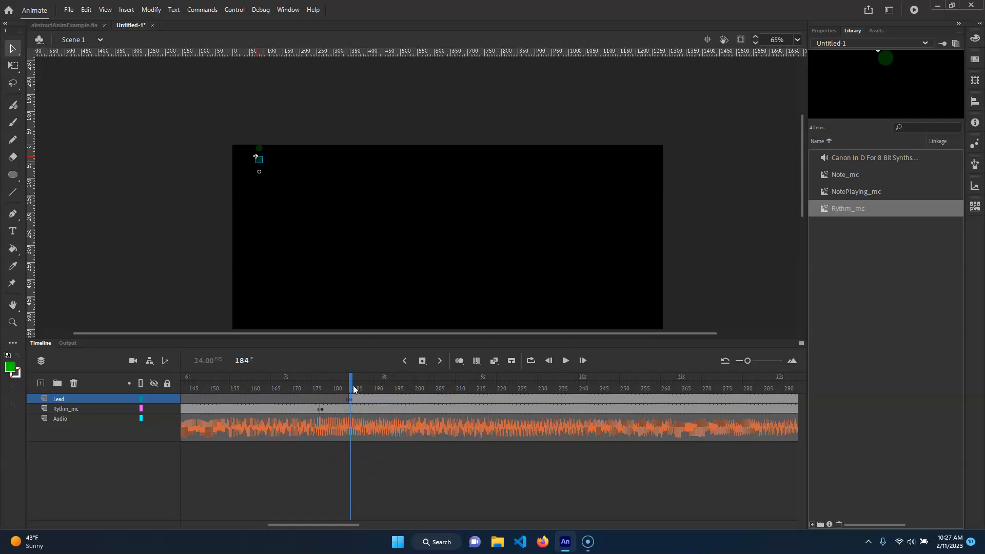
drag(332, 388, 353, 386)
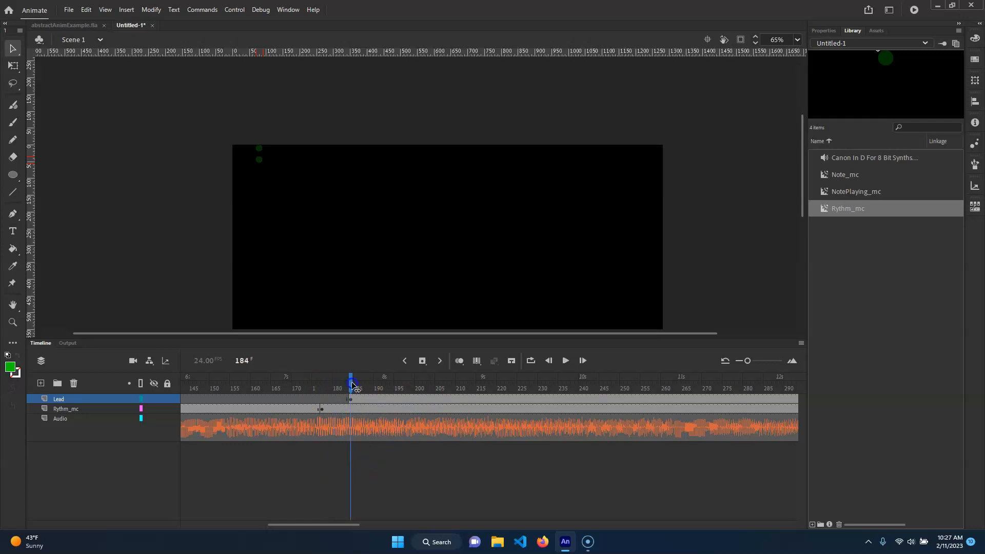
click(90, 408)
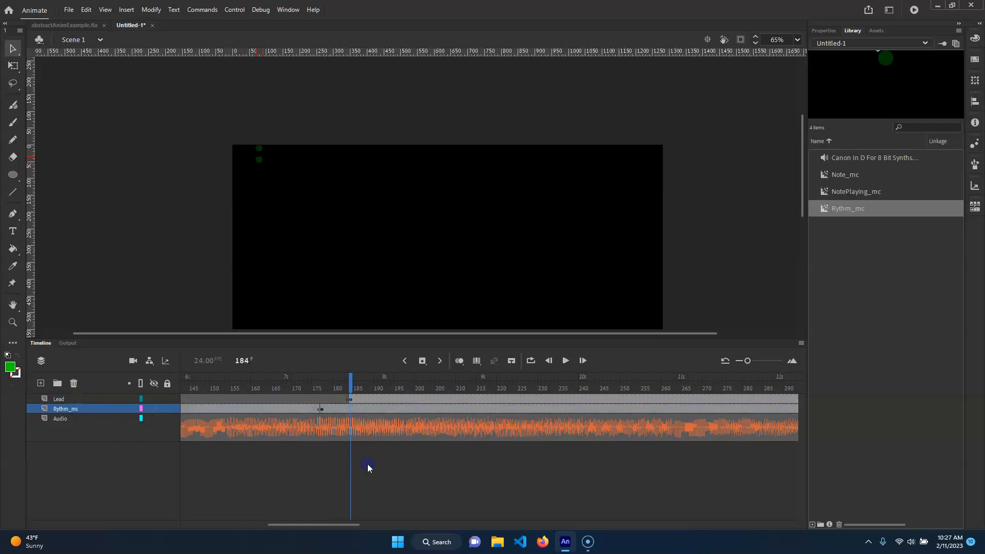
Apply a Brightness color effect to the Lead layer's keyframe at frame 184, keeping its brightness at 0%
click(352, 400)
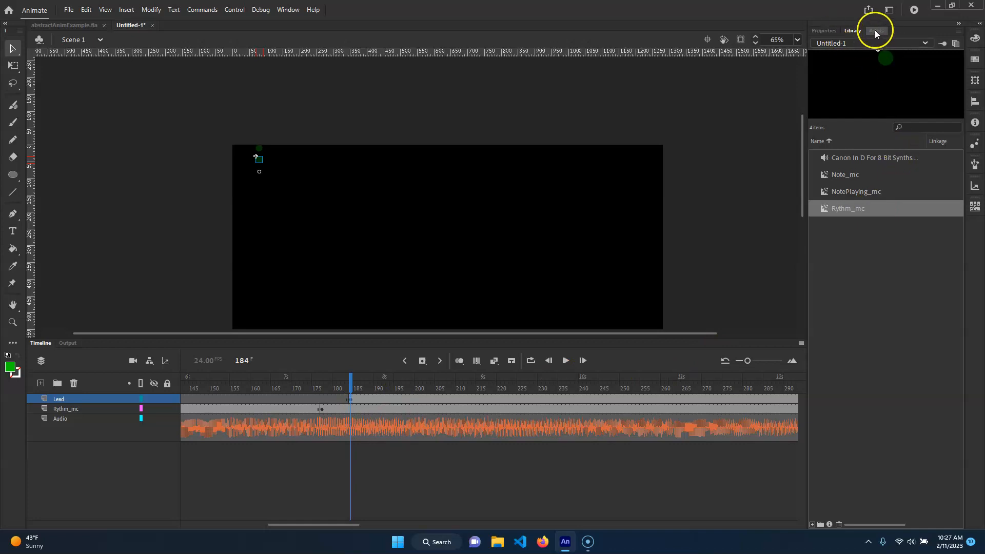
click(831, 31)
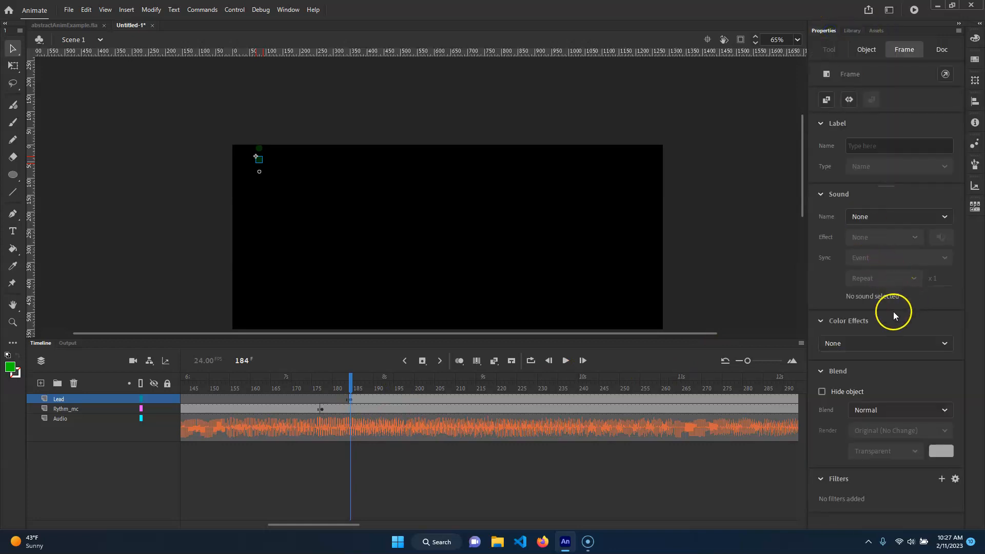
click(887, 343)
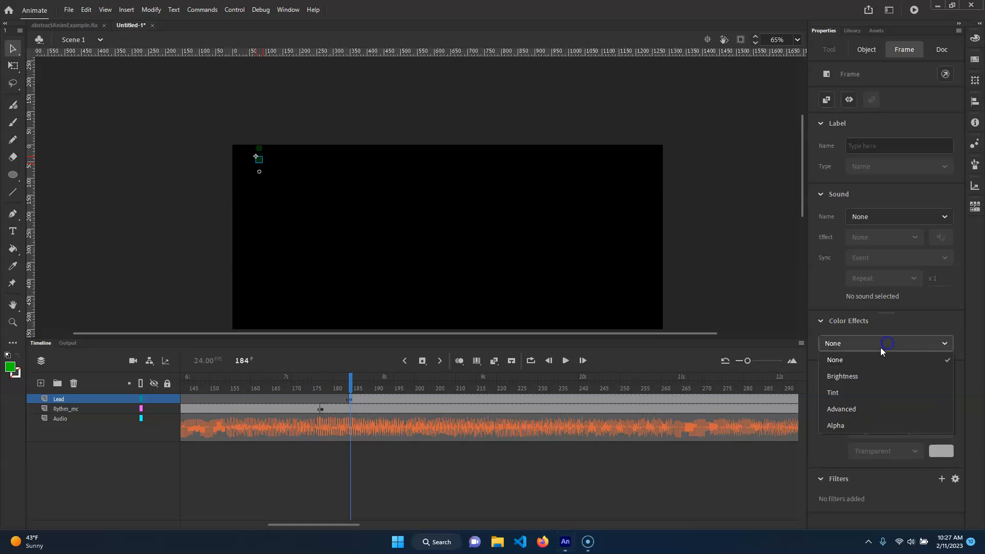
click(881, 380)
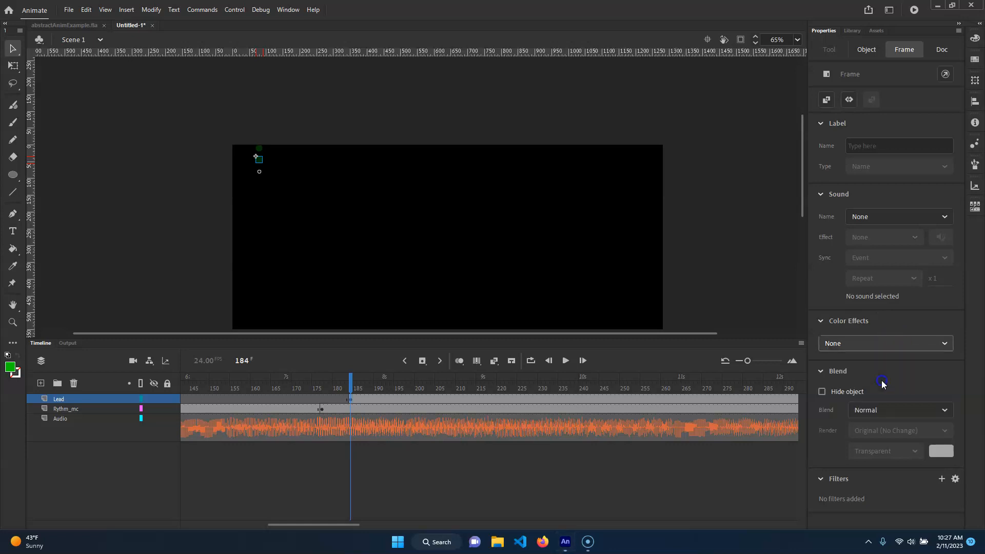
click(935, 346)
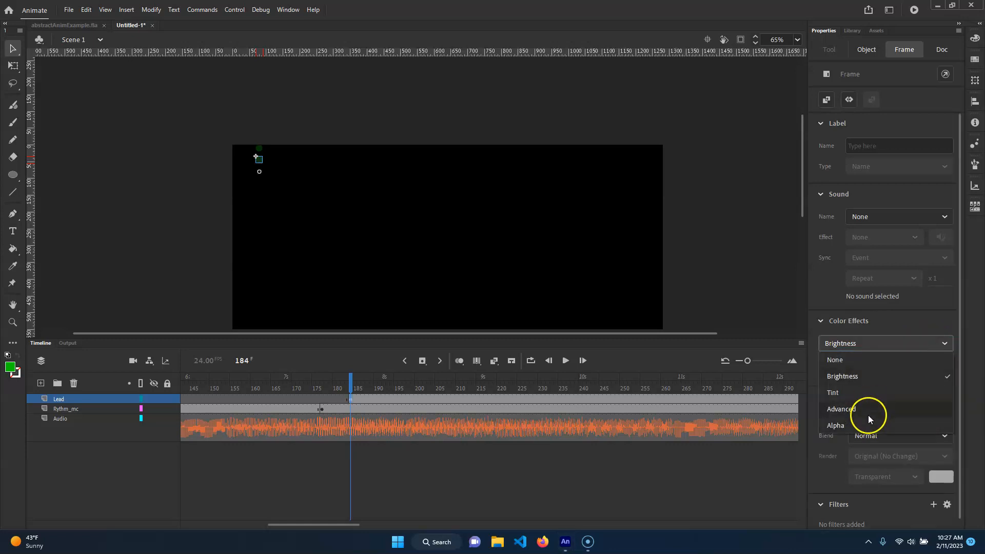
click(906, 343)
click(941, 343)
click(922, 376)
click(939, 342)
click(941, 342)
drag(912, 374, 896, 376)
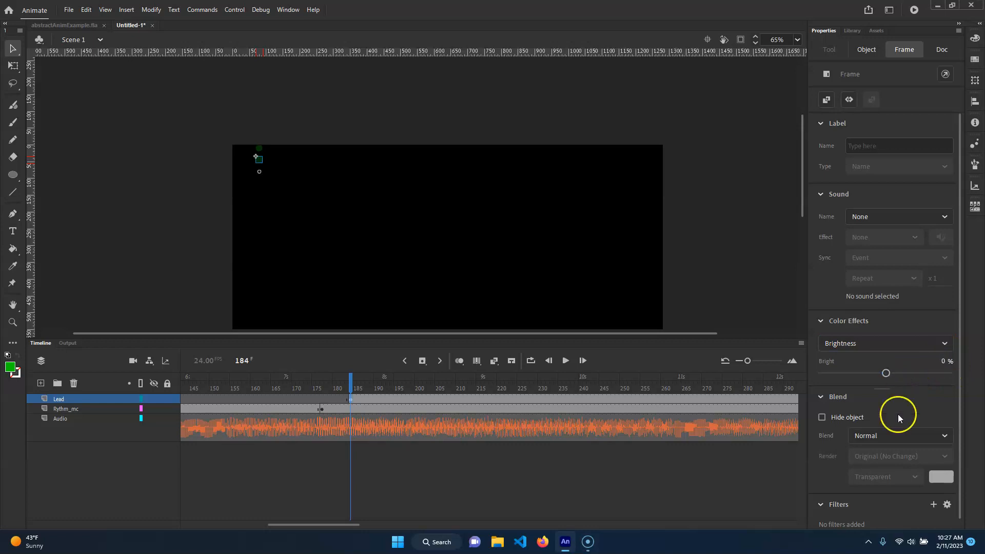
Add a white Glow filter with a blur of 10 to the Lead layer's keyframe
scroll(912, 429, down, 1)
click(933, 495)
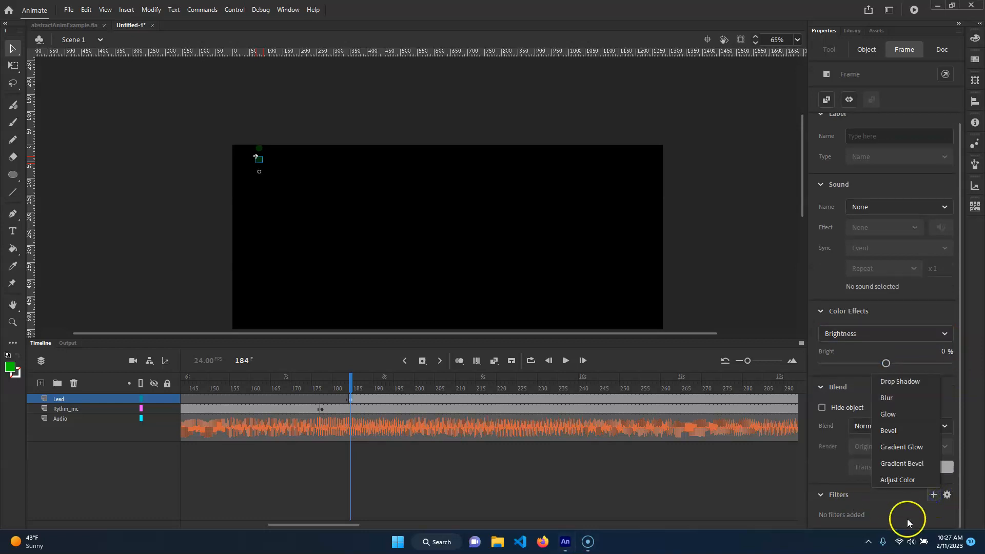
click(887, 414)
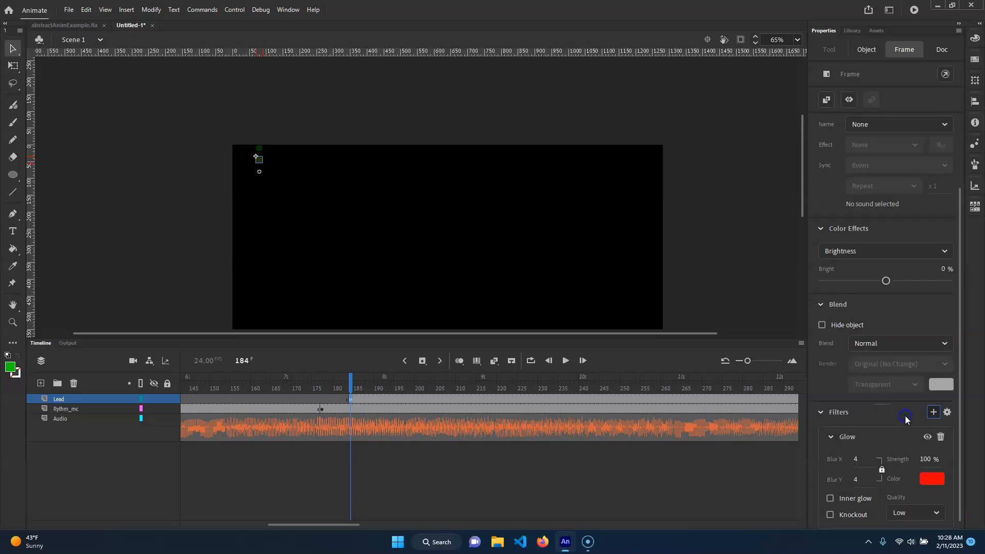
scroll(934, 390, down, 1)
click(930, 468)
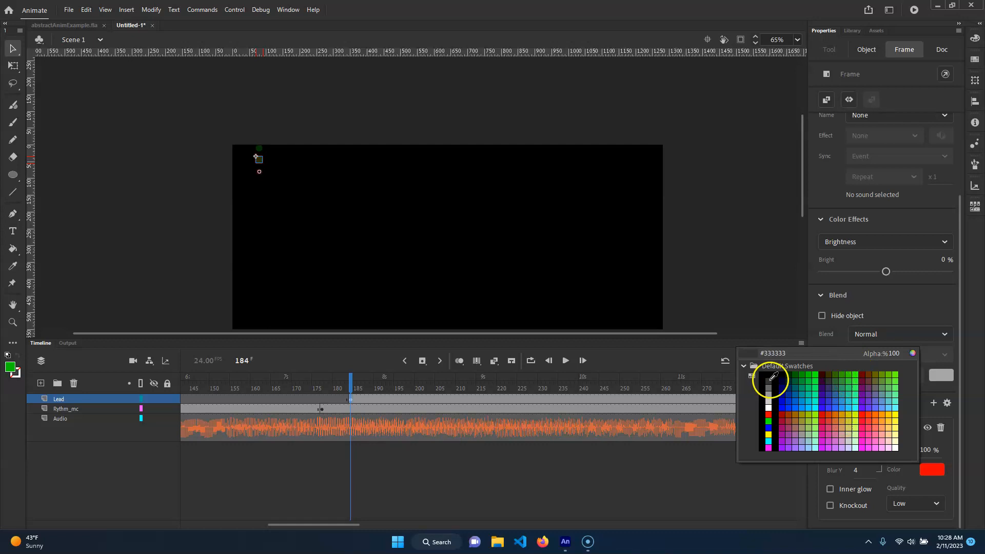
click(768, 407)
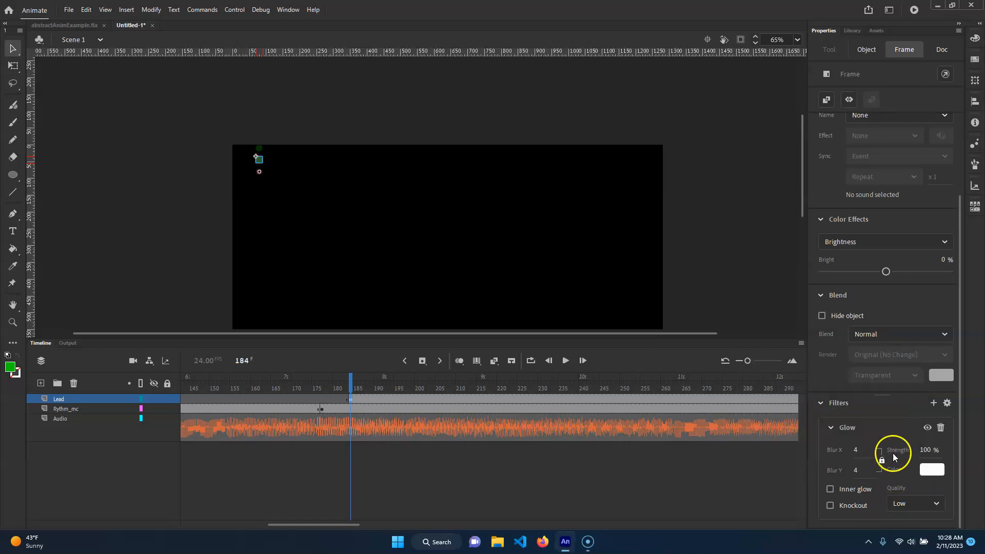
click(856, 451)
text(10)
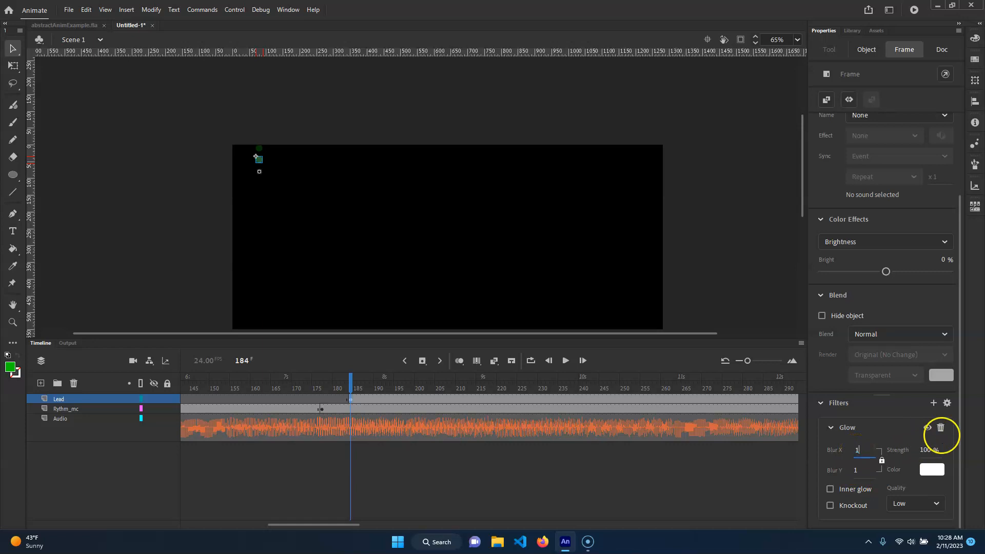
Test the movie to review the Lead glow, close the preview and go back to frame 1 of the timeline
mouse_move(350, 378)
mouse_down()
mouse_move(318, 378)
mouse_move(416, 378)
mouse_move(332, 377)
mouse_move(348, 377)
mouse_up()
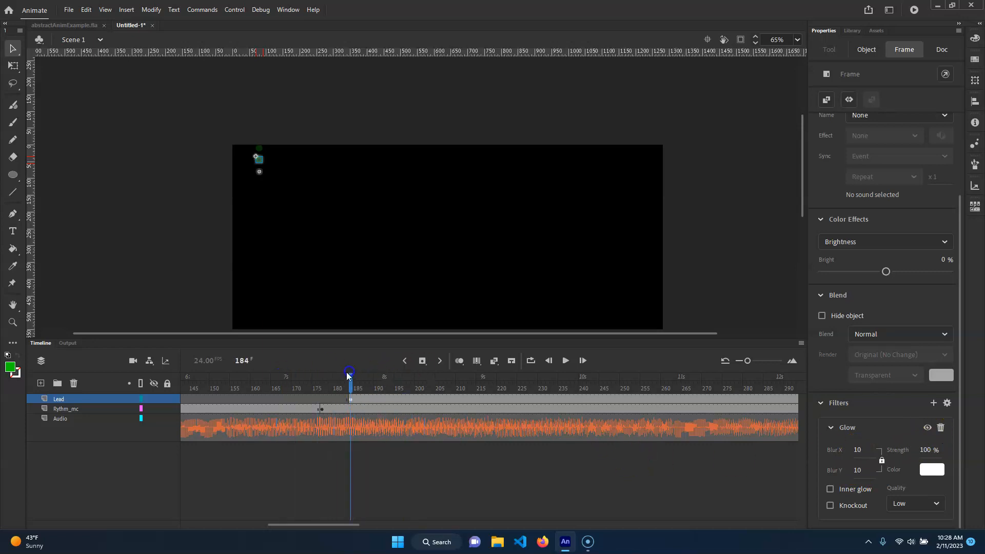
key(ctrl+Return)
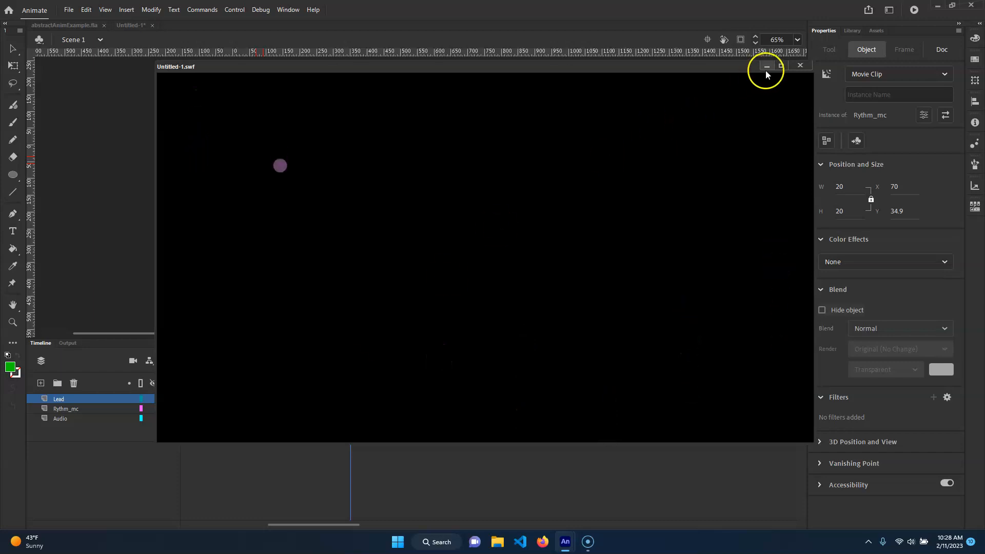
click(800, 65)
key(Return)
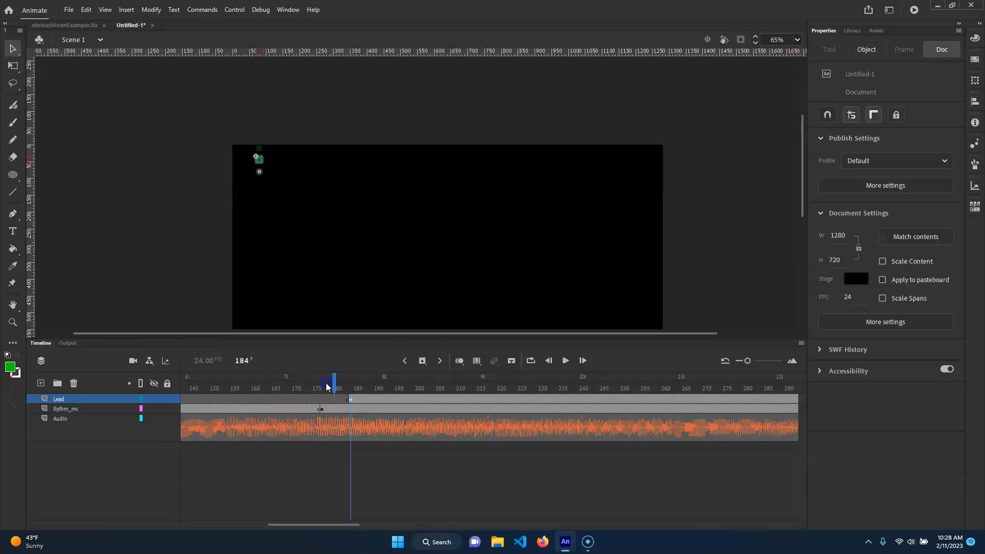
key(Return)
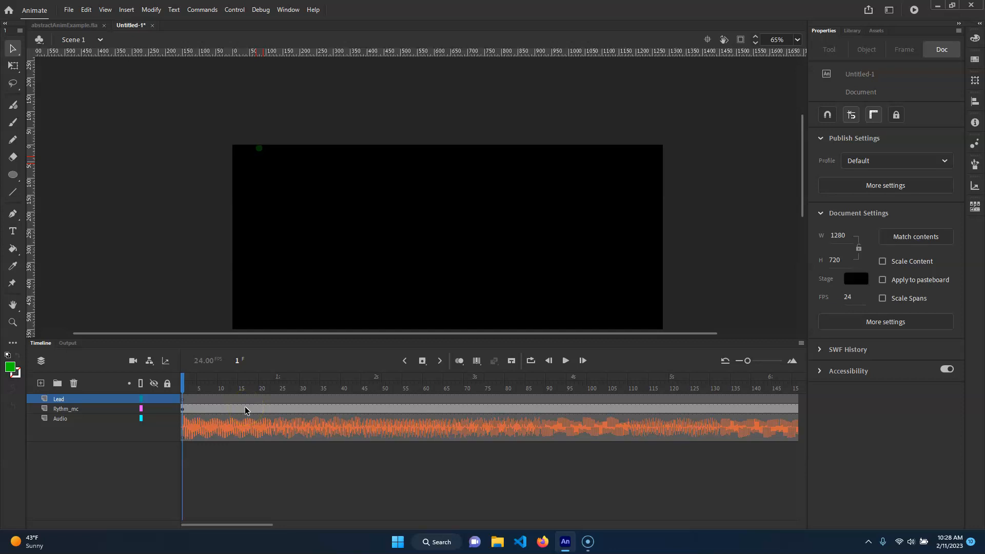
Open the nested Note_mc symbol for editing in place, going from the first-frame note through Rythm_mc and NotePlaying_mc
click(183, 411)
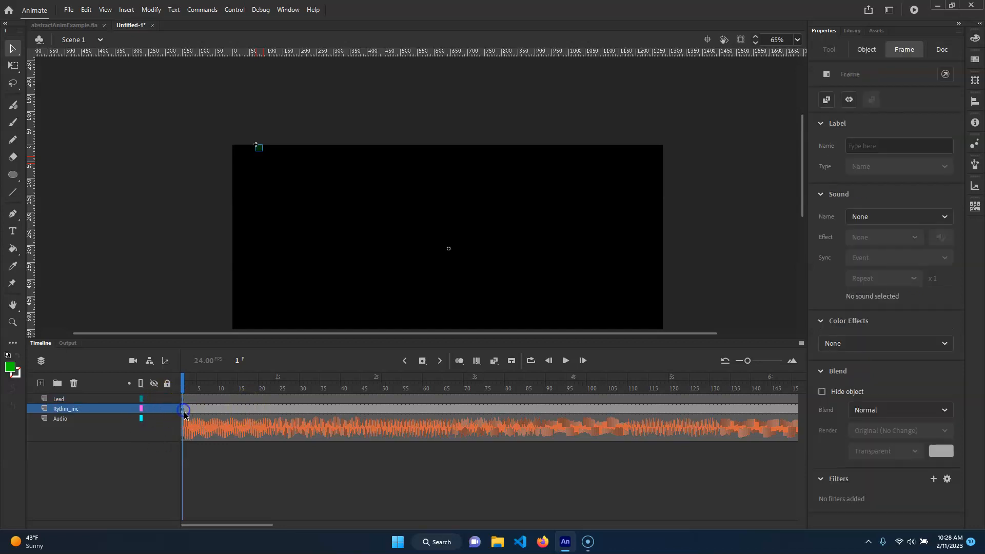
mouse_move(191, 384)
mouse_down()
mouse_move(790, 408)
mouse_move(185, 390)
mouse_up()
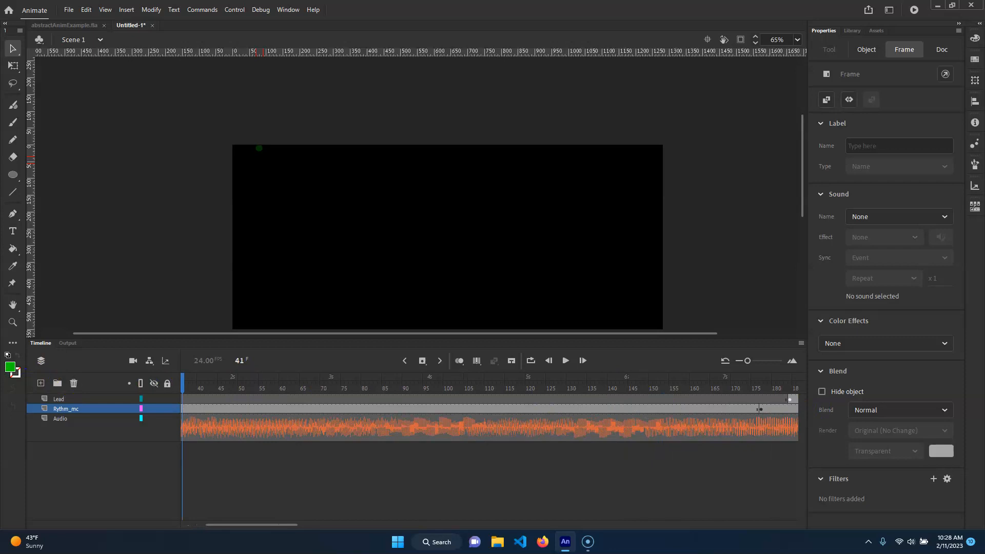
click(198, 444)
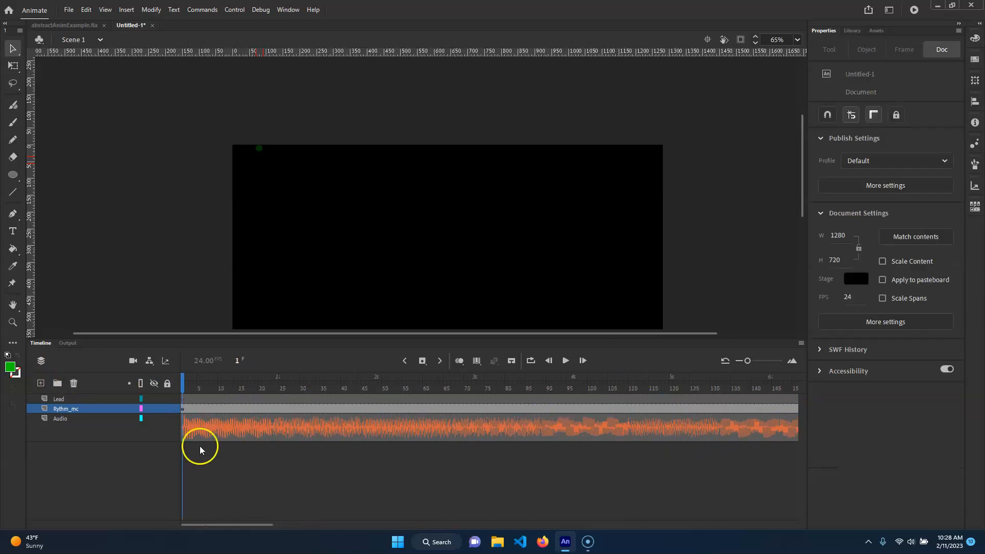
click(183, 409)
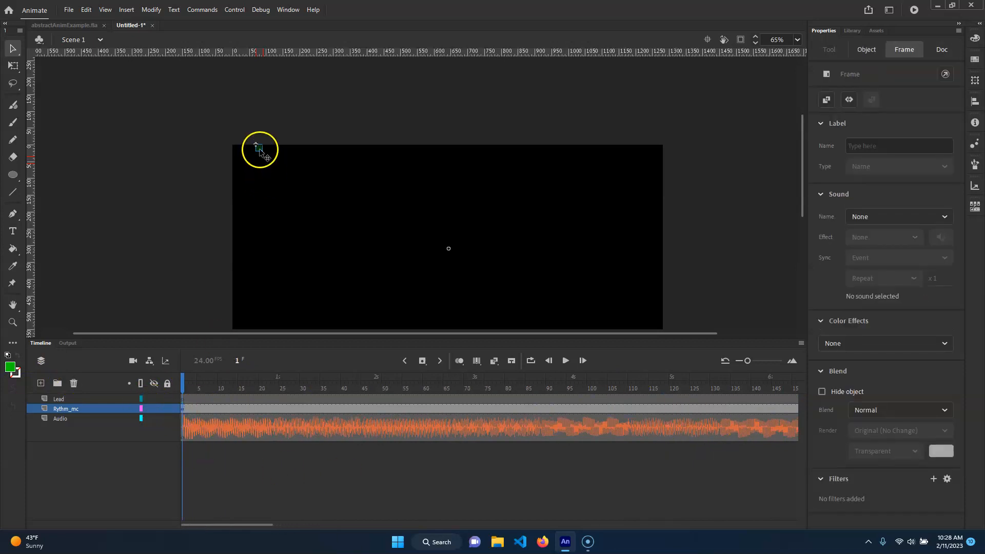
double_click(259, 148)
click(208, 384)
drag(207, 385, 182, 394)
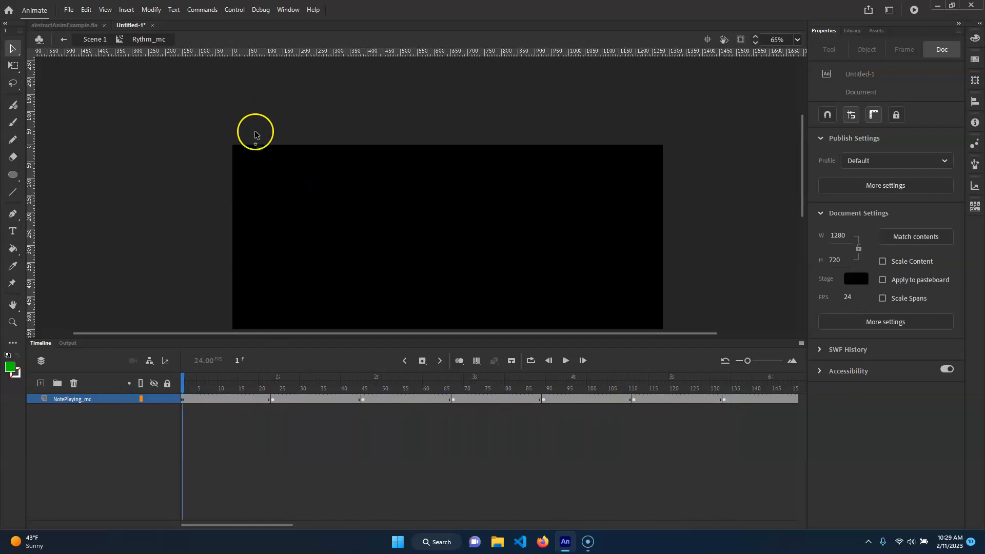
double_click(261, 151)
drag(185, 385, 154, 379)
click(215, 382)
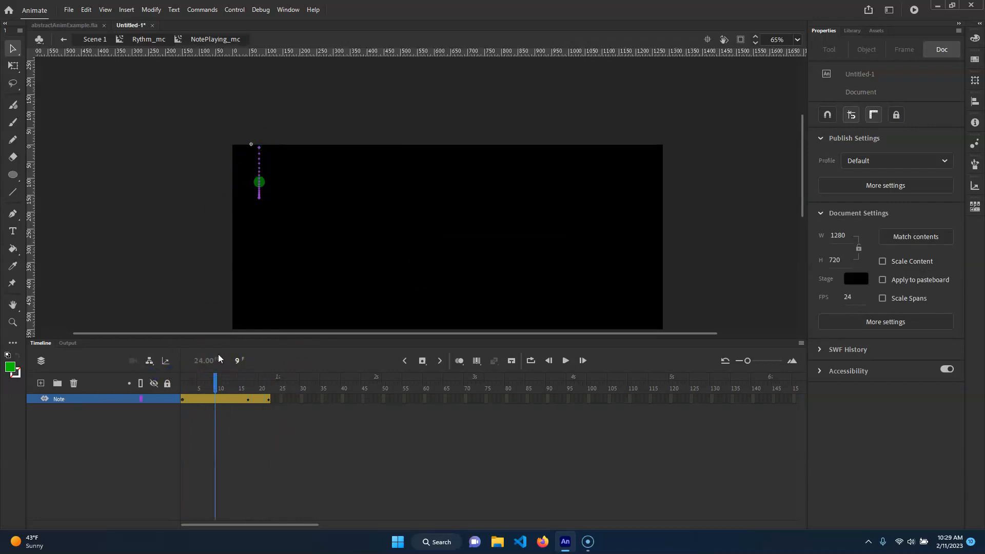
double_click(261, 183)
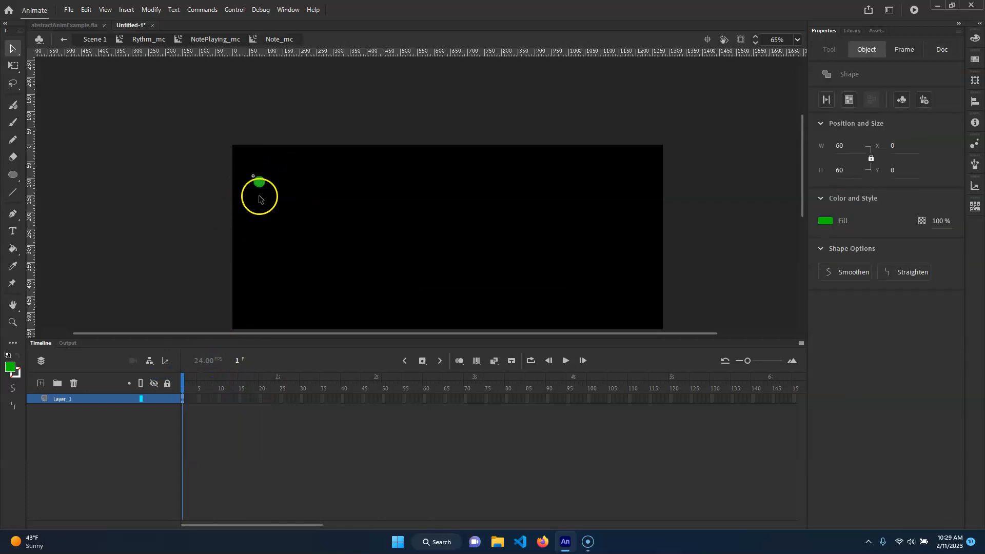
Draw a vertical guide line through the top of the green circle and pull the circle's upper edge up along it into a point
key(ctrl+equal)
key(ctrl+equal)
click(518, 189)
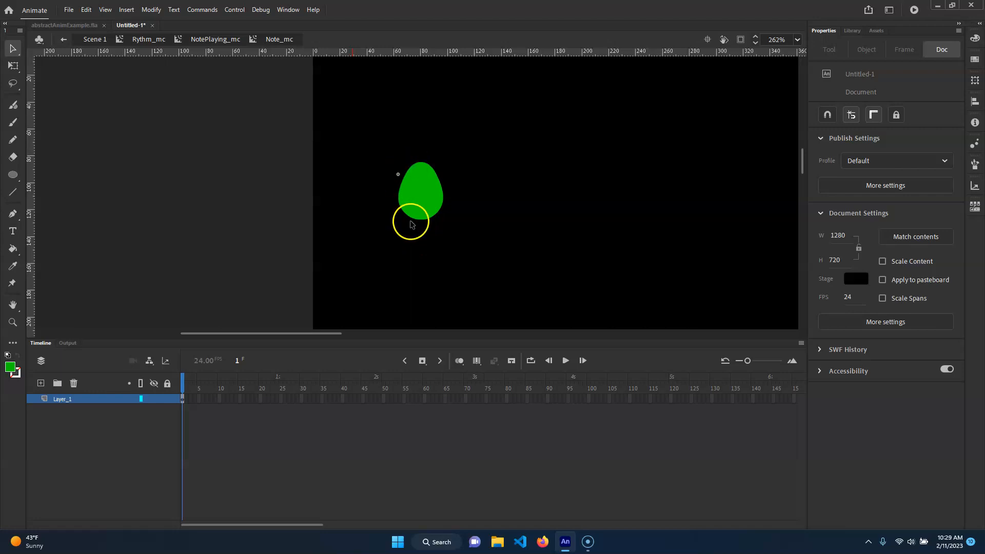
key(n)
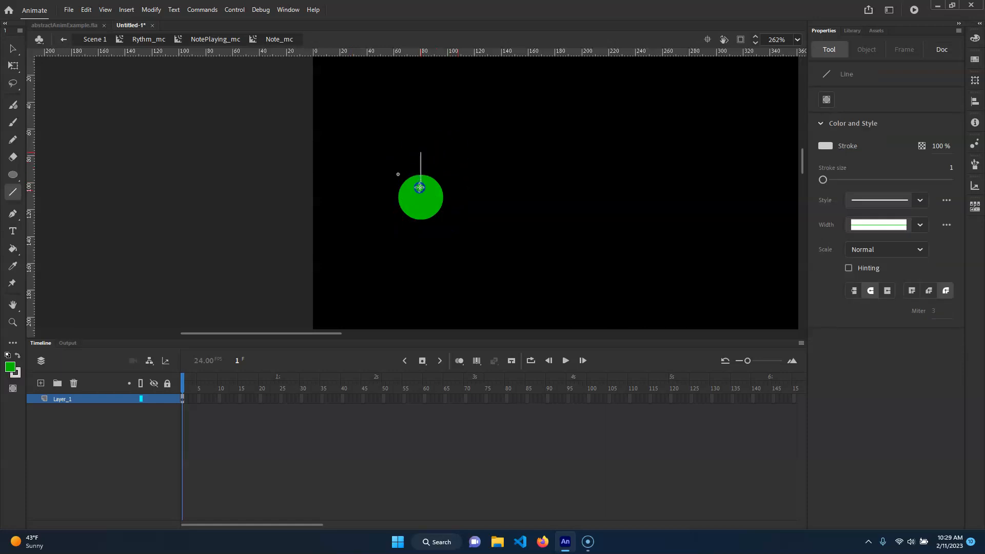
key(v)
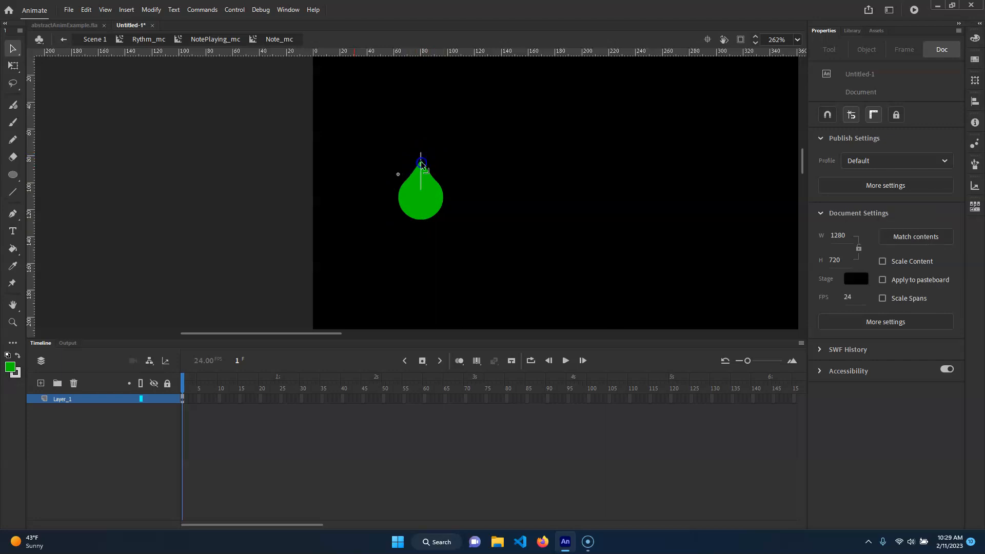
Delete the vertical guide line and bend both sides of the green shape inward to form a symmetrical teardrop
click(421, 182)
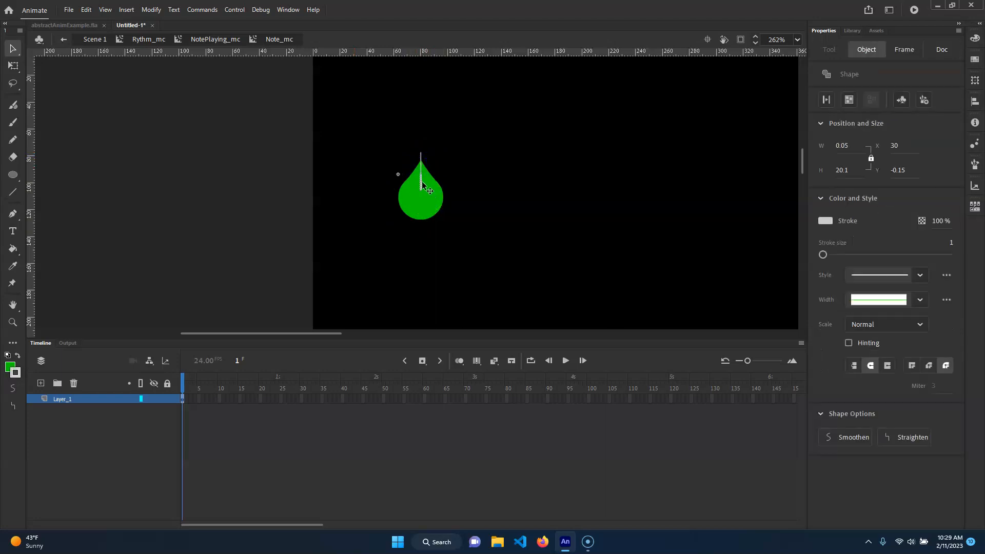
key(Delete)
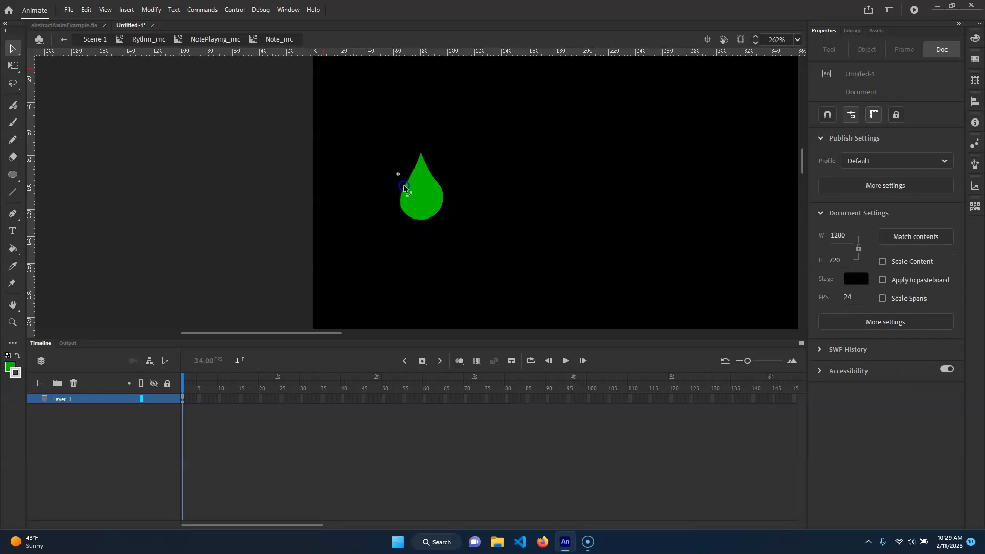
drag(440, 184, 436, 188)
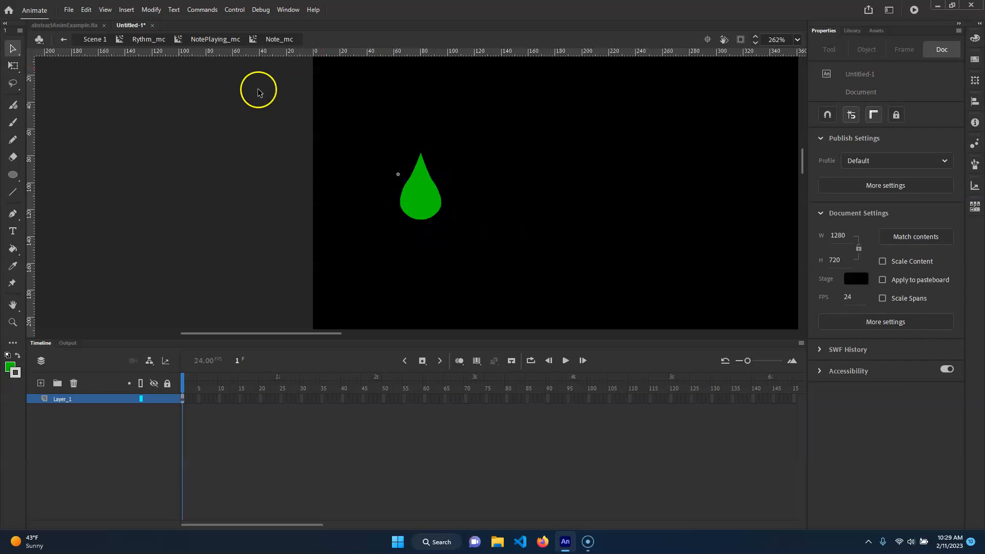
Return to Scene 1 and test the movie to check the teardrop-shaped notes
click(214, 40)
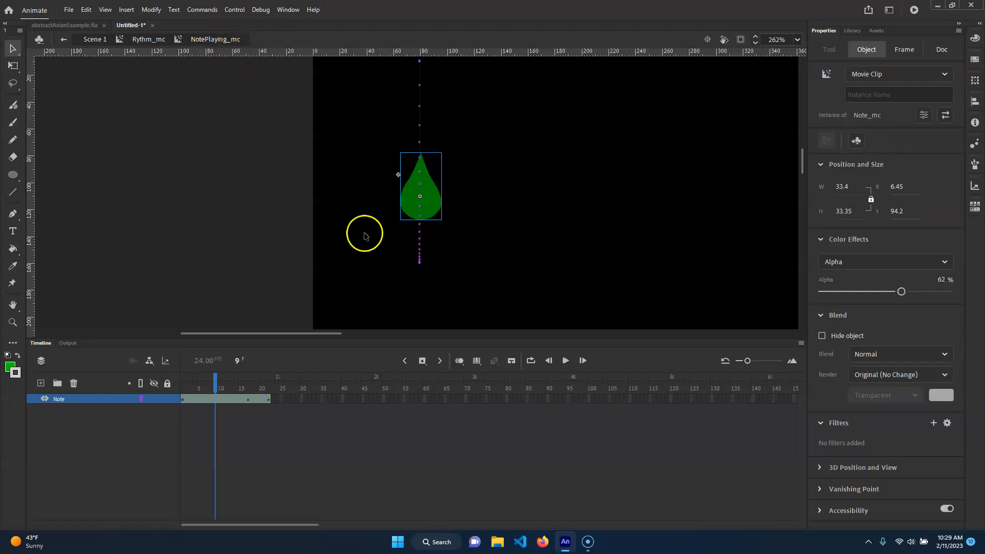
click(146, 39)
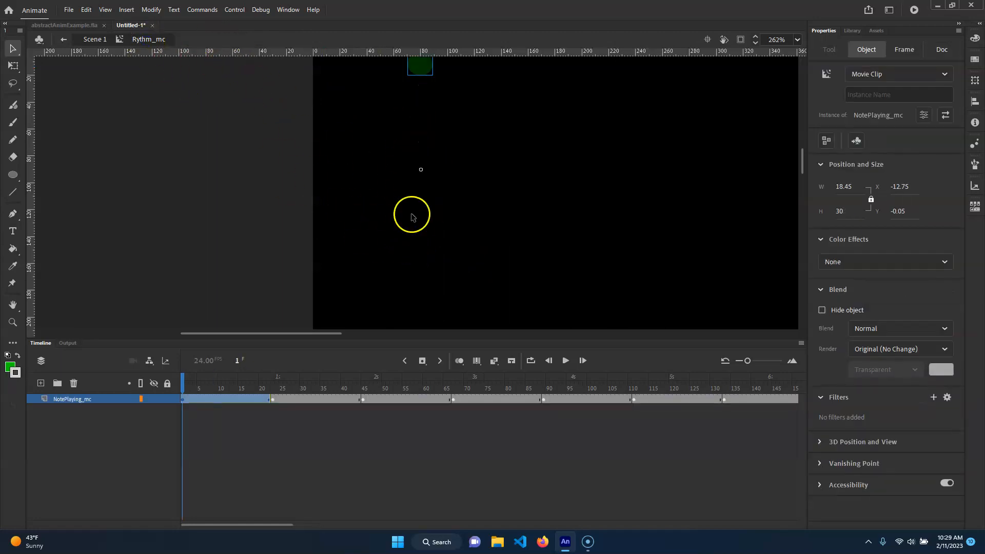
drag(472, 146, 440, 205)
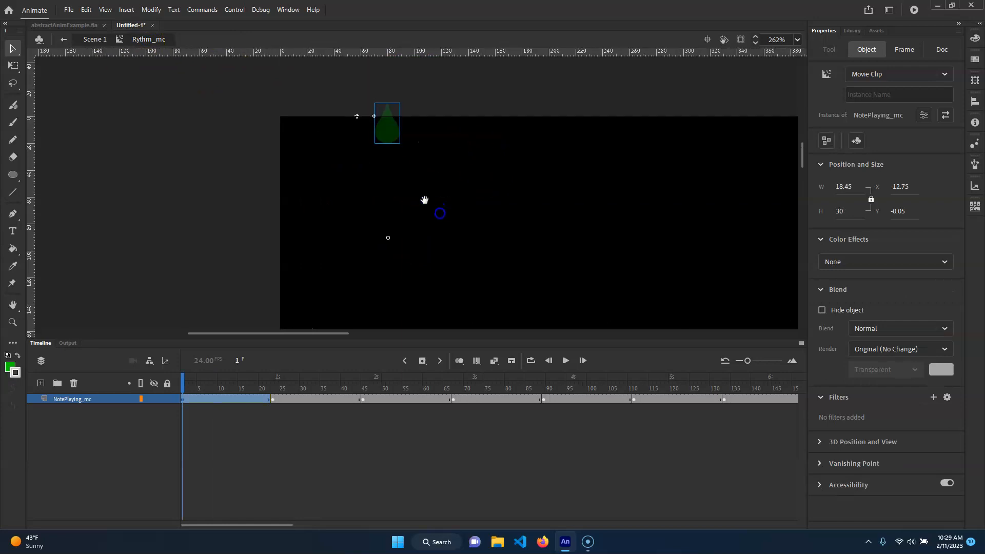
click(95, 40)
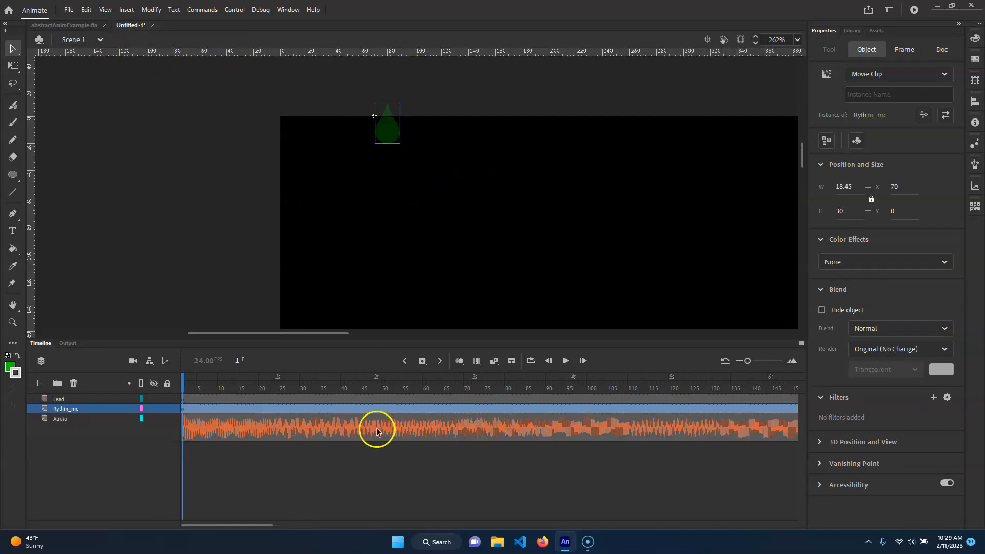
key(ctrl+Return)
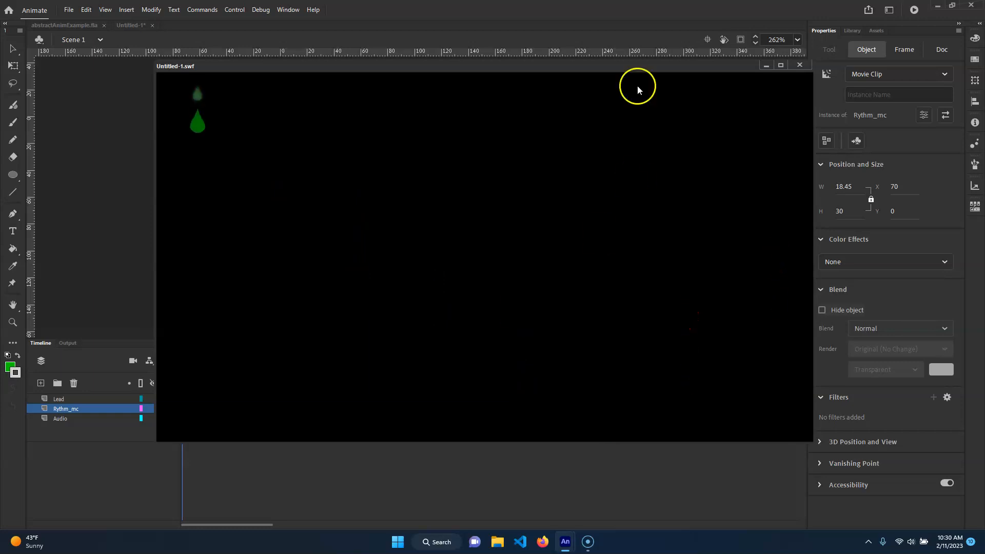
click(799, 64)
Reopen the Note_mc symbol for in-place editing from the Rythm_mc clip on the first frame of Scene 1
click(190, 387)
click(373, 154)
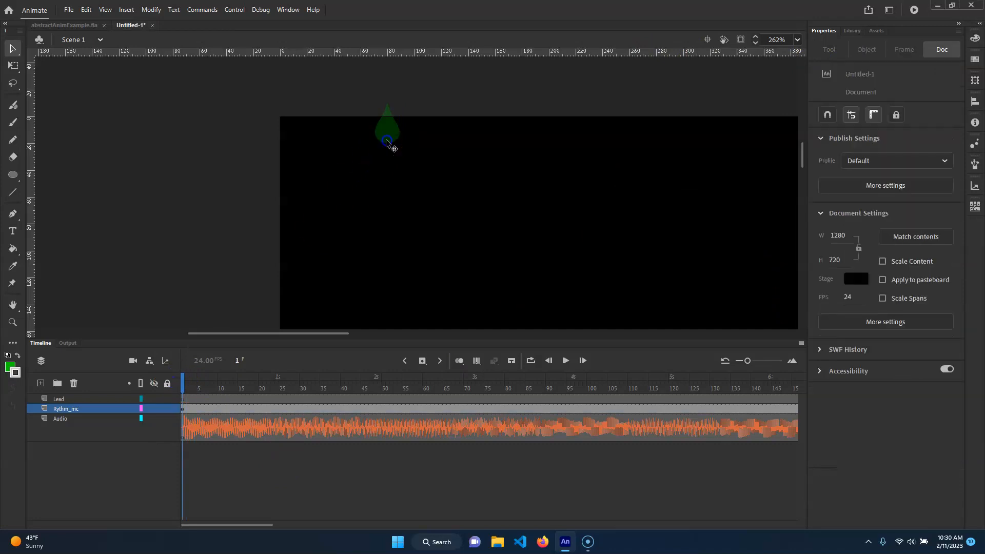
double_click(386, 139)
double_click(386, 137)
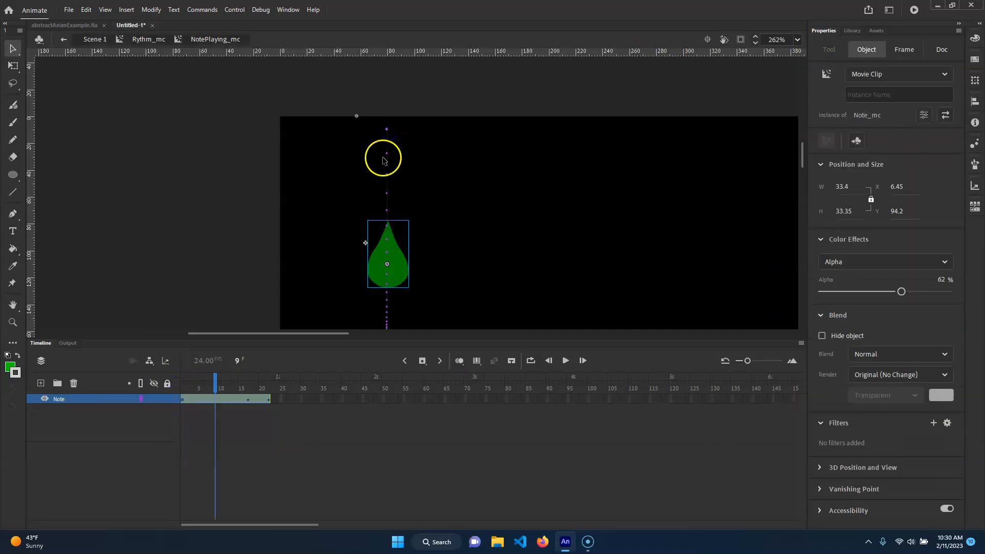
double_click(396, 271)
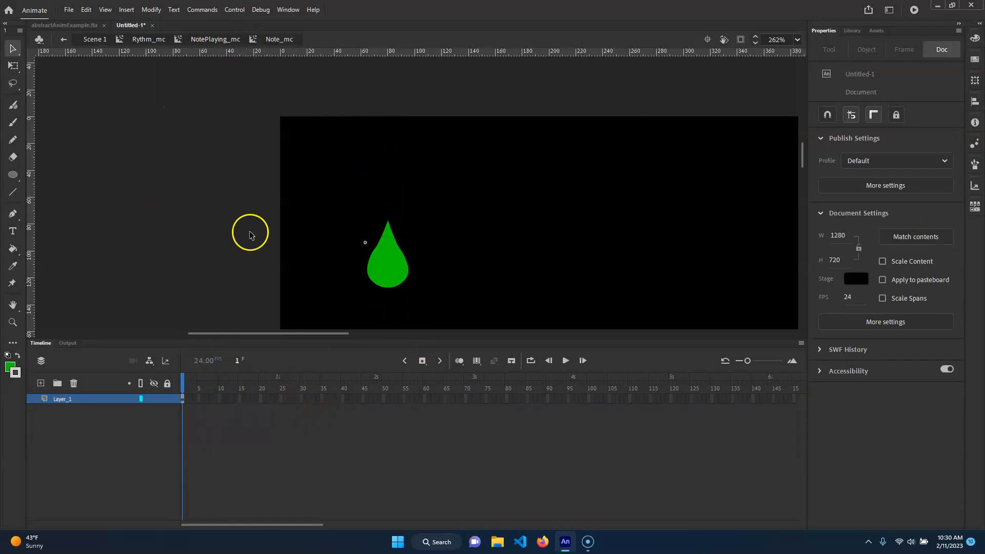
Extend the teardrop's layer in Note_mc to frame 22 and return to its first frame
click(265, 398)
key(F5)
click(270, 399)
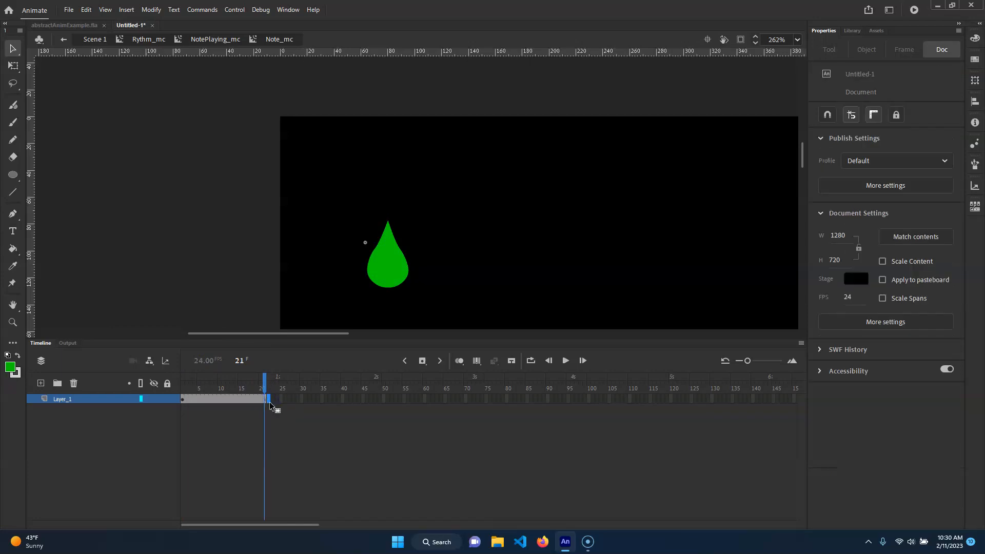
click(269, 400)
mouse_move(267, 381)
mouse_down()
mouse_move(187, 381)
mouse_move(277, 382)
mouse_up()
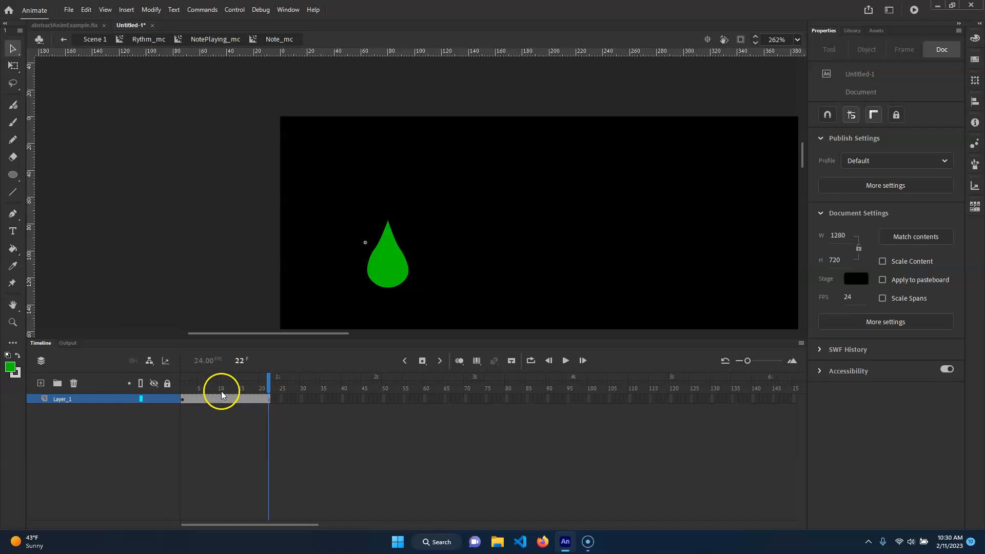
drag(223, 386, 169, 385)
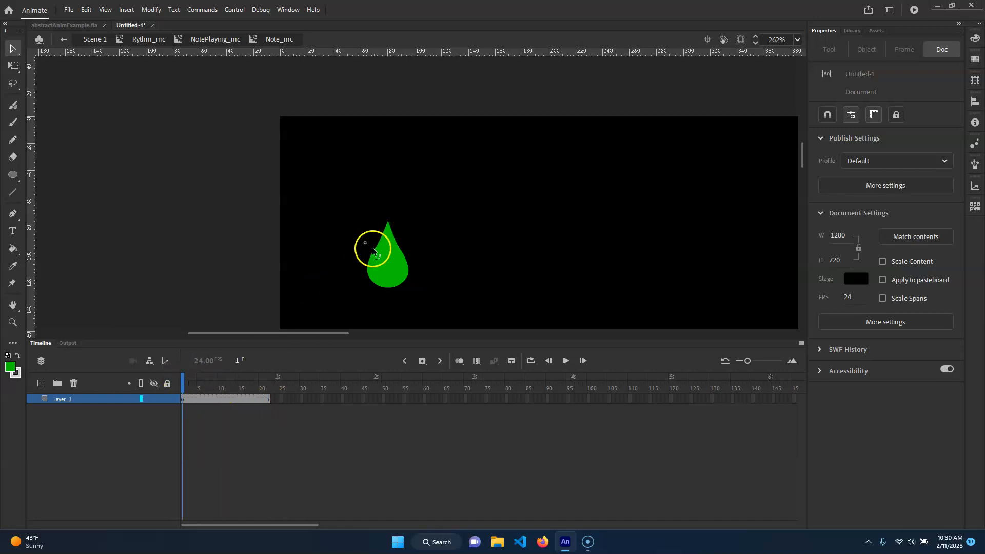
Add a keyframe for the teardrop at frame 22 and reshape the frame 1 teardrop back into a rounded circle
click(269, 398)
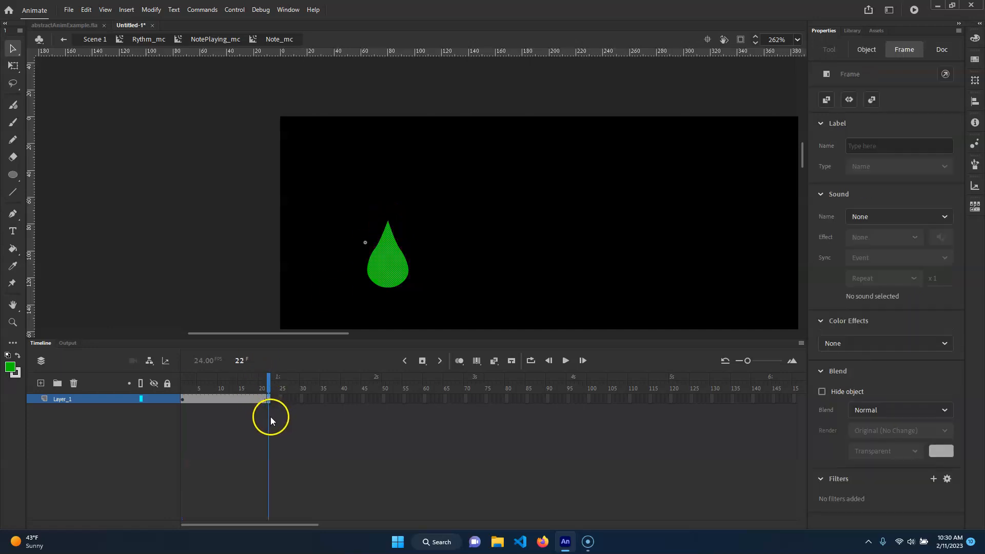
drag(266, 377, 182, 378)
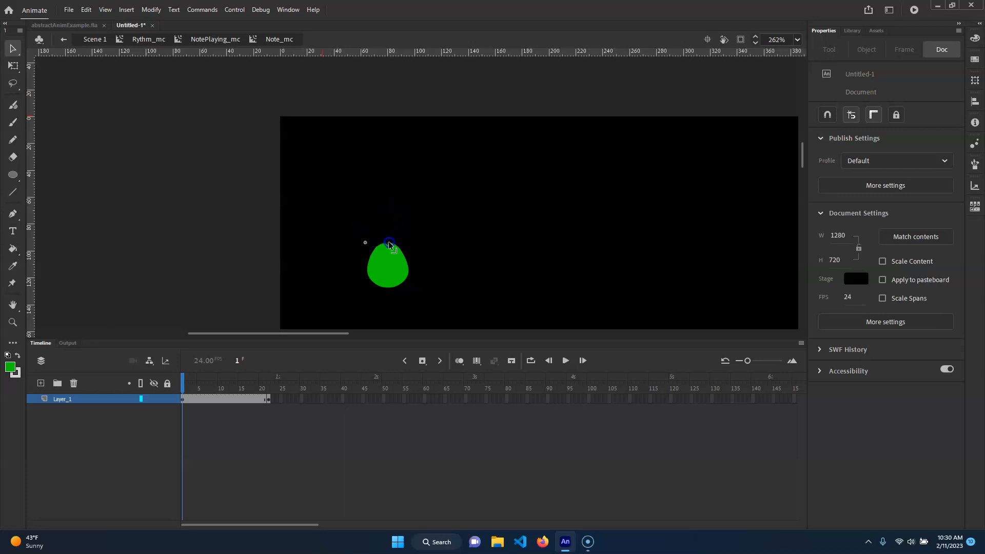
drag(403, 256, 404, 257)
Create a shape tween between the circle at frame 1 and the teardrop at frame 22, and test the movie
right_click(222, 399)
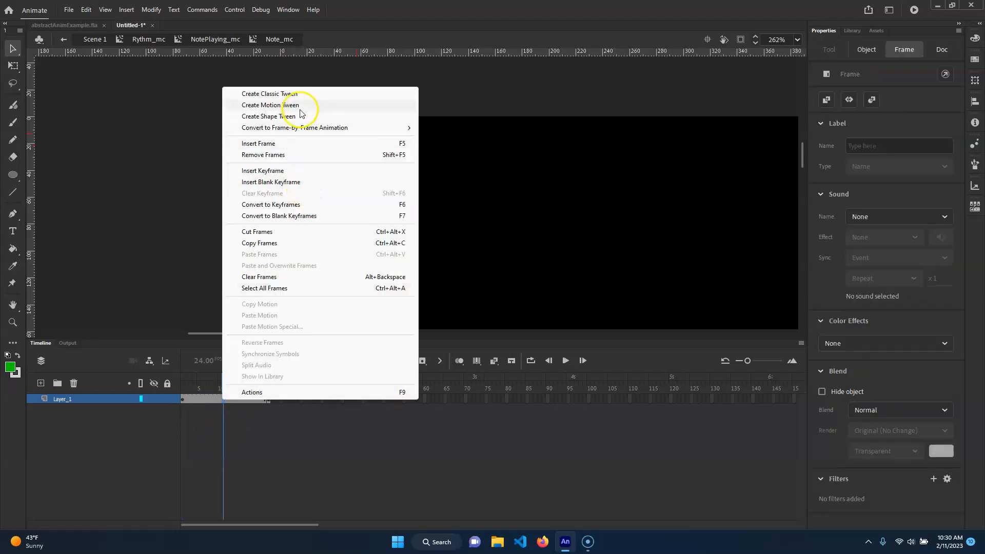
click(301, 116)
click(185, 386)
drag(186, 385, 149, 334)
click(198, 291)
key(ctrl+Return)
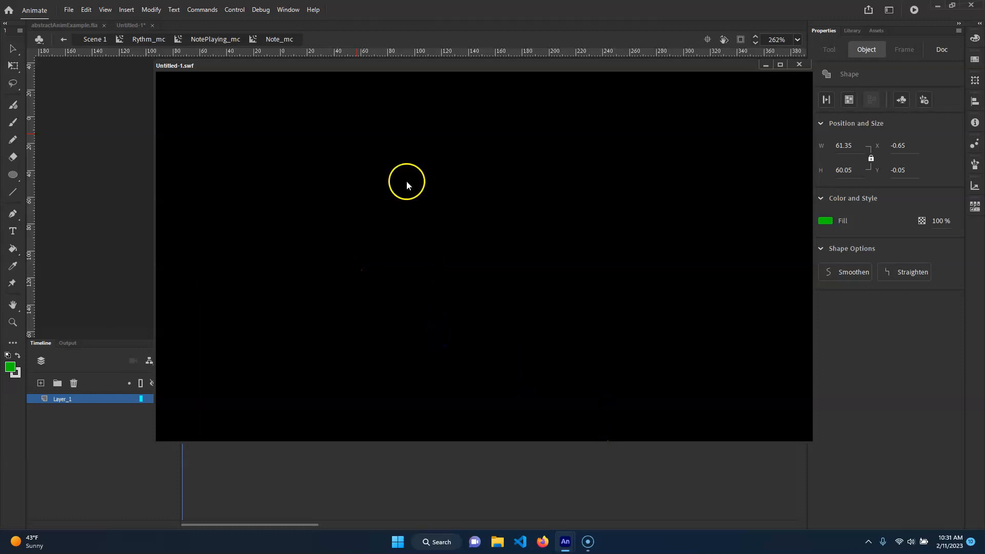
click(798, 64)
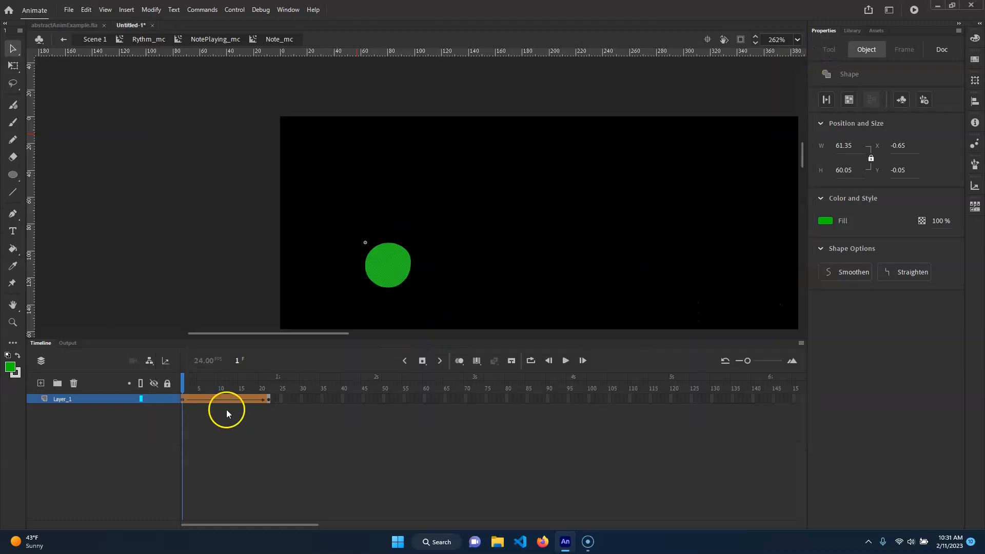
Stretch the frame 22 teardrop's tip upward to a total height of about 150 and curve its sides along the tip
key(Return)
click(426, 189)
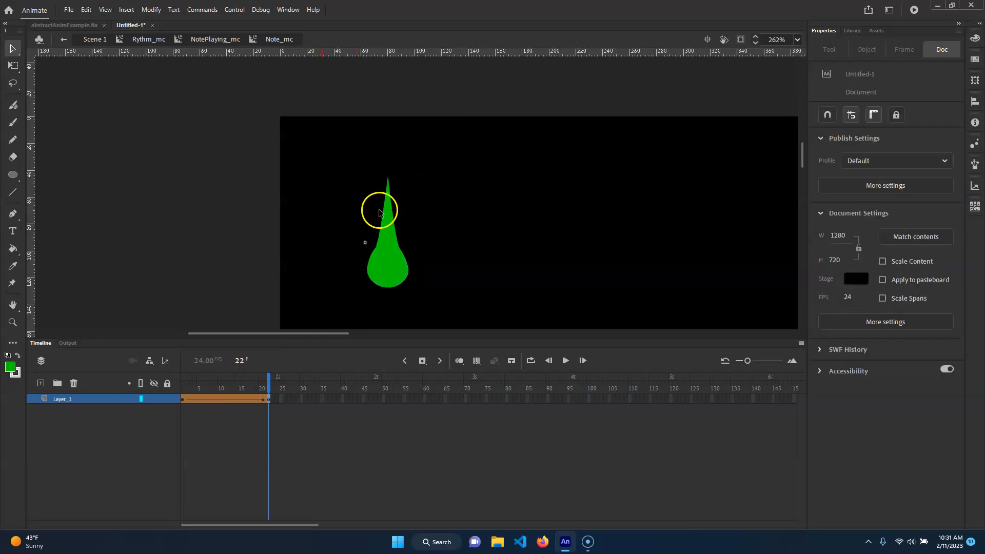
drag(398, 245, 402, 246)
click(387, 281)
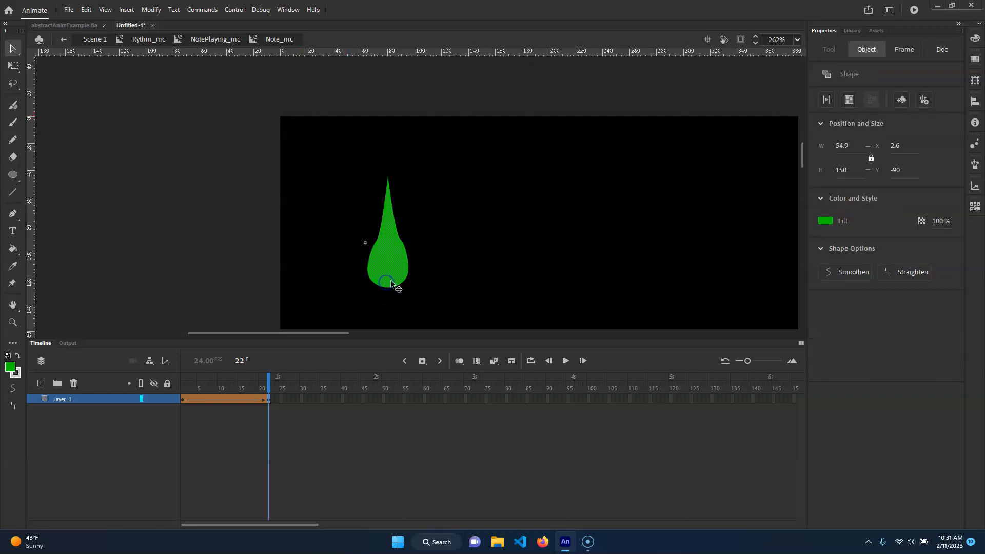
Narrow the frame 22 teardrop to a width of about 40 with Free Transform and pull its lower edges inward
key(q)
drag(408, 233, 406, 234)
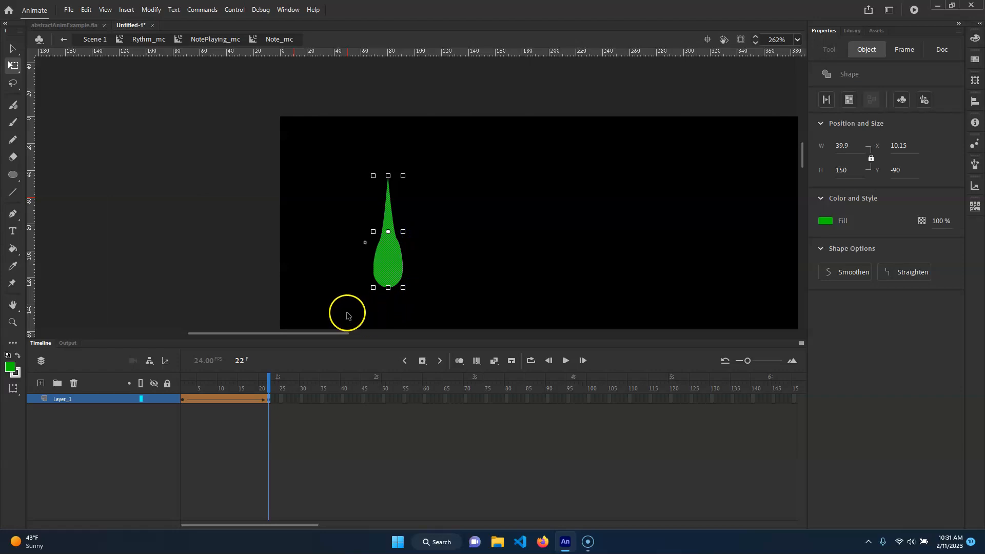
key(v)
click(368, 293)
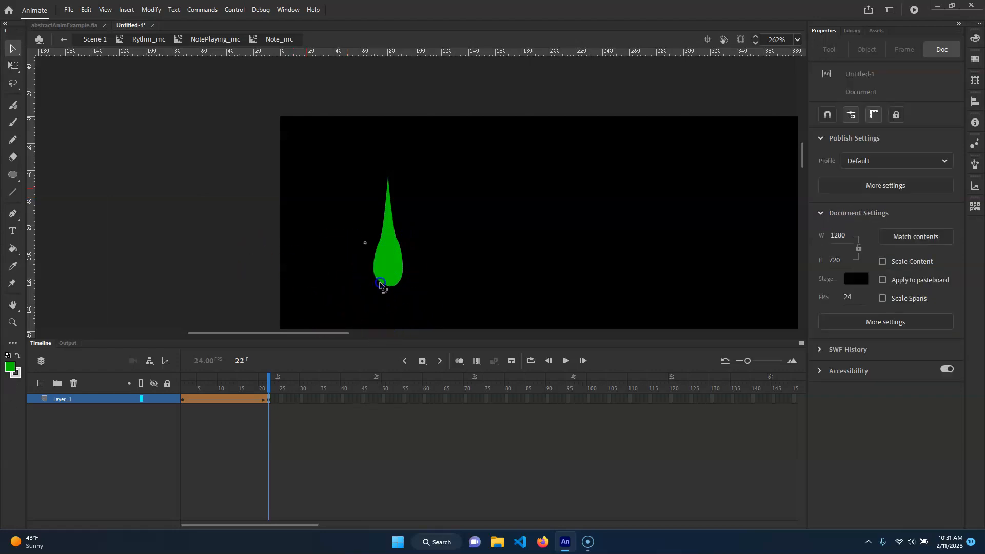
drag(395, 281, 376, 276)
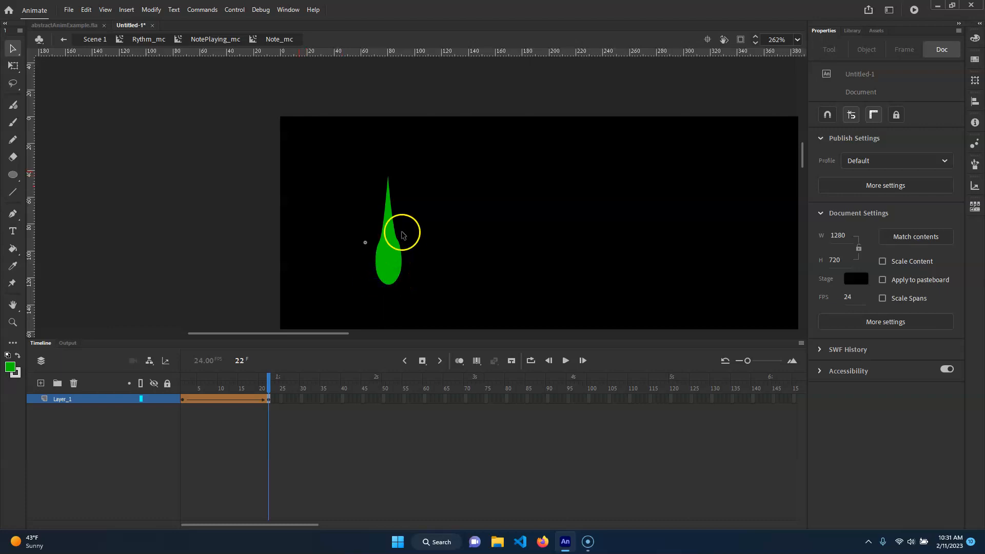
Test the movie to check the notes morphing into elongated drops
key(ctrl+Return)
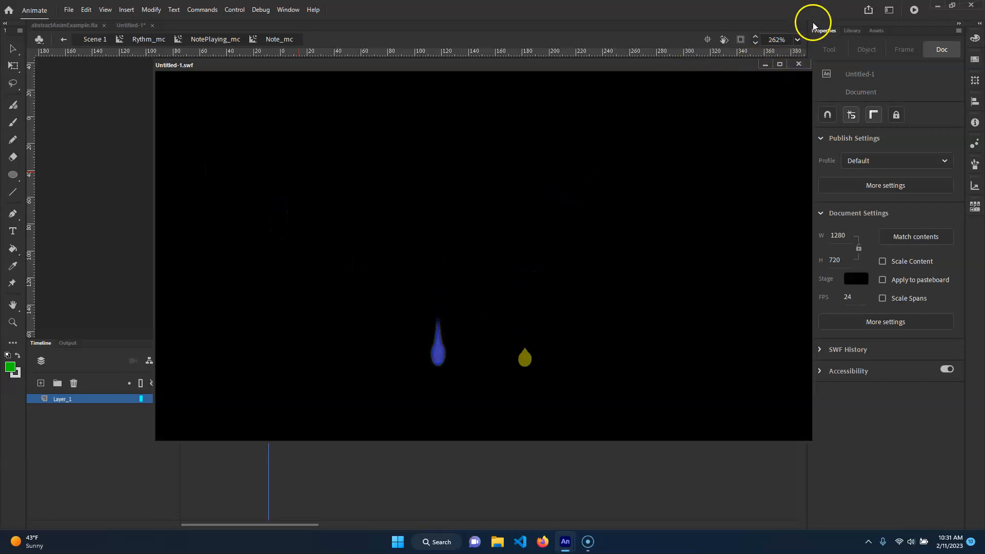
click(798, 64)
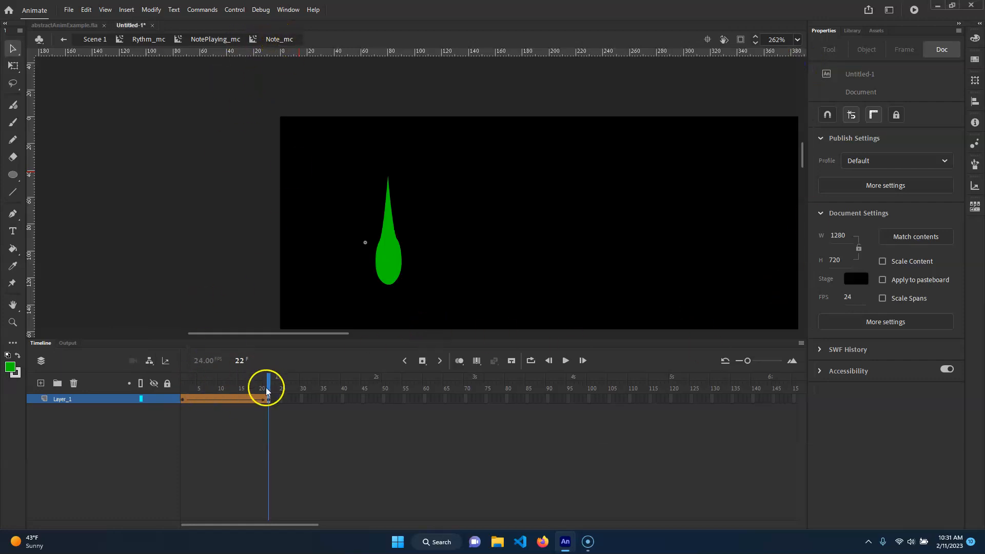
mouse_move(268, 387)
mouse_down()
mouse_move(224, 384)
mouse_move(277, 388)
mouse_up()
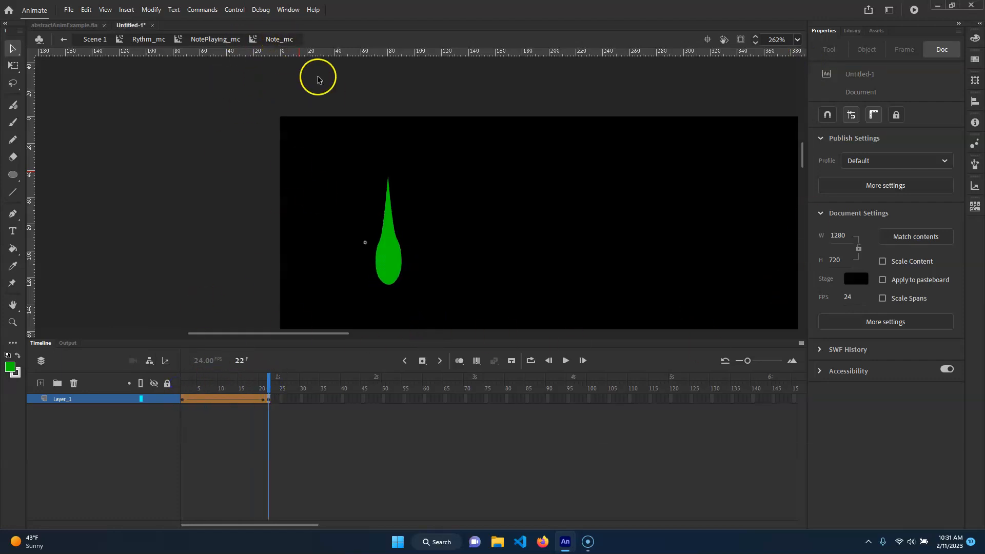
Go back to Scene 1 through NotePlaying_mc and Rythm_mc, checking the note keyframes along the Rythm_mc timeline
click(224, 44)
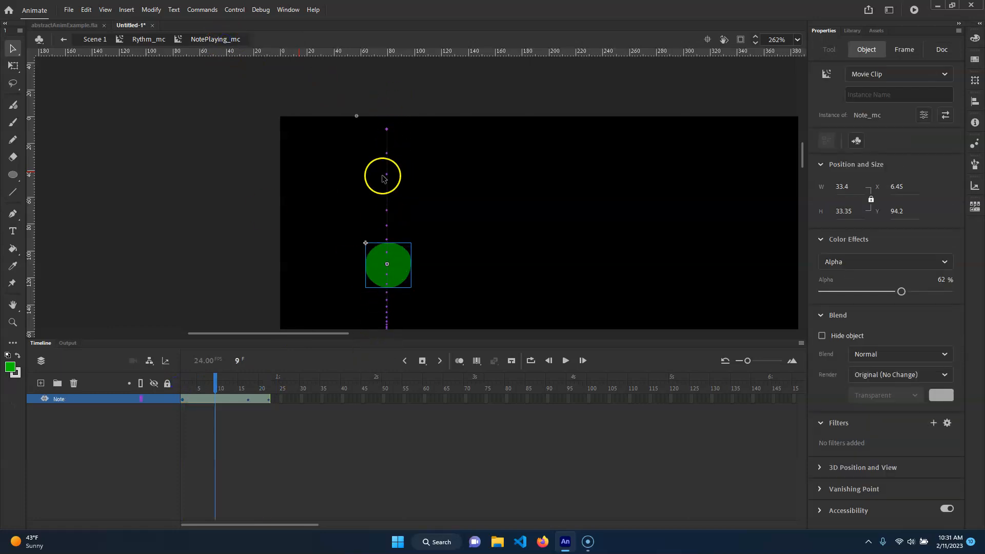
click(149, 39)
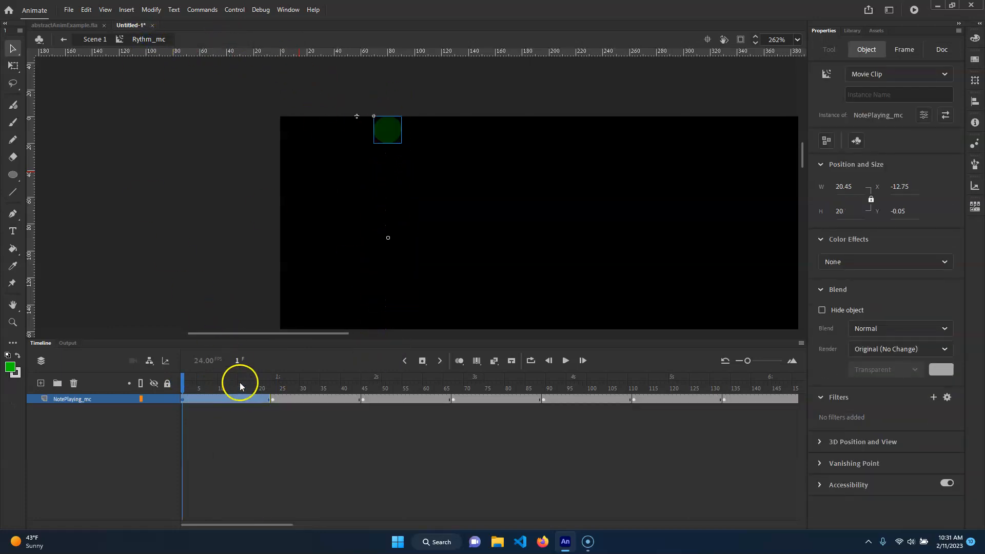
click(202, 386)
click(277, 386)
click(366, 384)
click(454, 395)
click(543, 395)
click(638, 393)
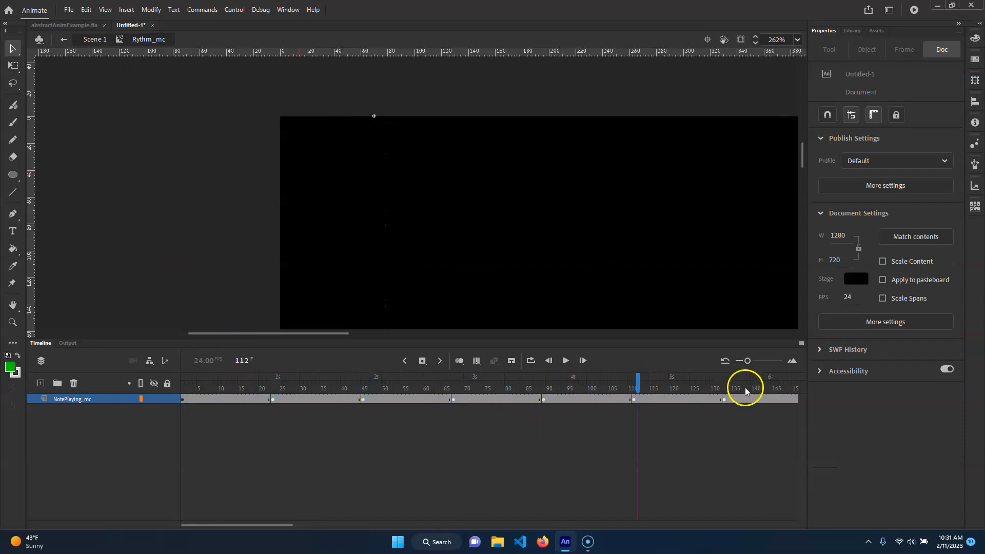
click(98, 41)
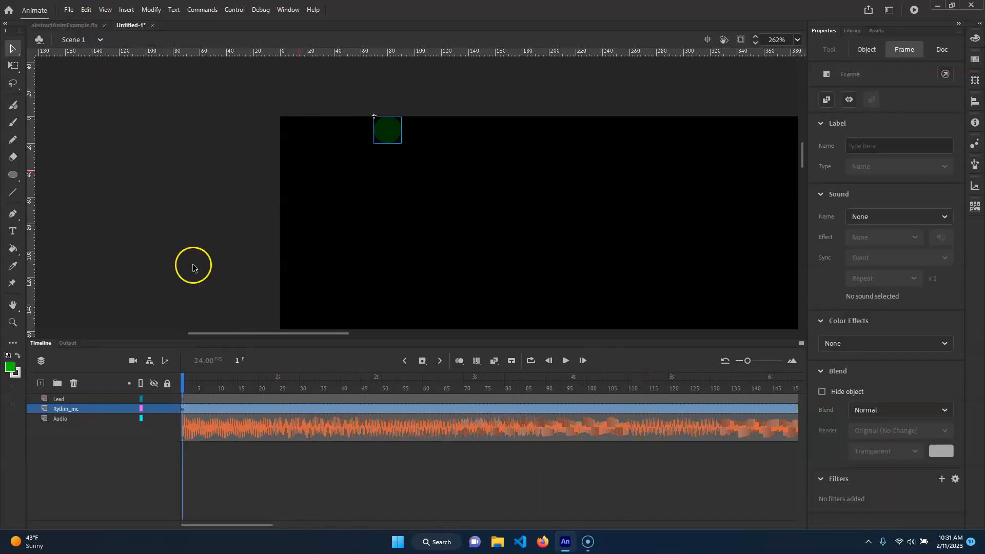
Nudge the Lead layer's glowing clip at frame 184 down to Y 58.9 and test the movie
mouse_move(190, 388)
mouse_down()
mouse_move(202, 390)
mouse_move(182, 385)
mouse_up()
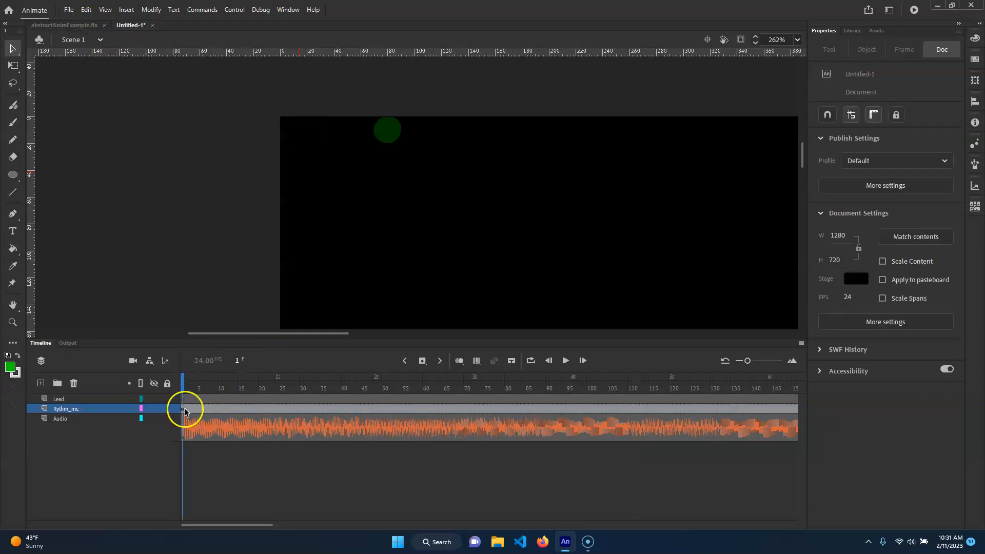
click(184, 410)
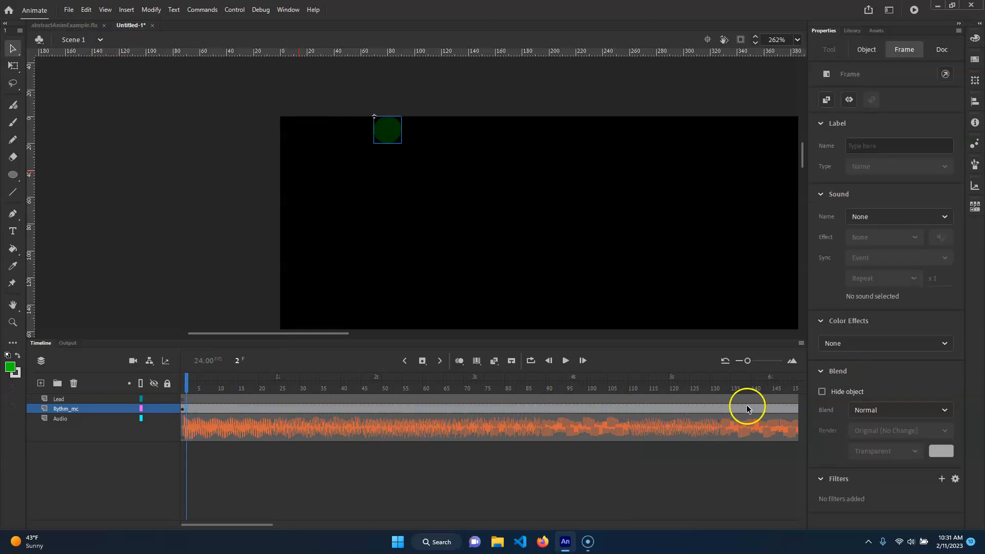
drag(752, 385, 841, 382)
click(597, 409)
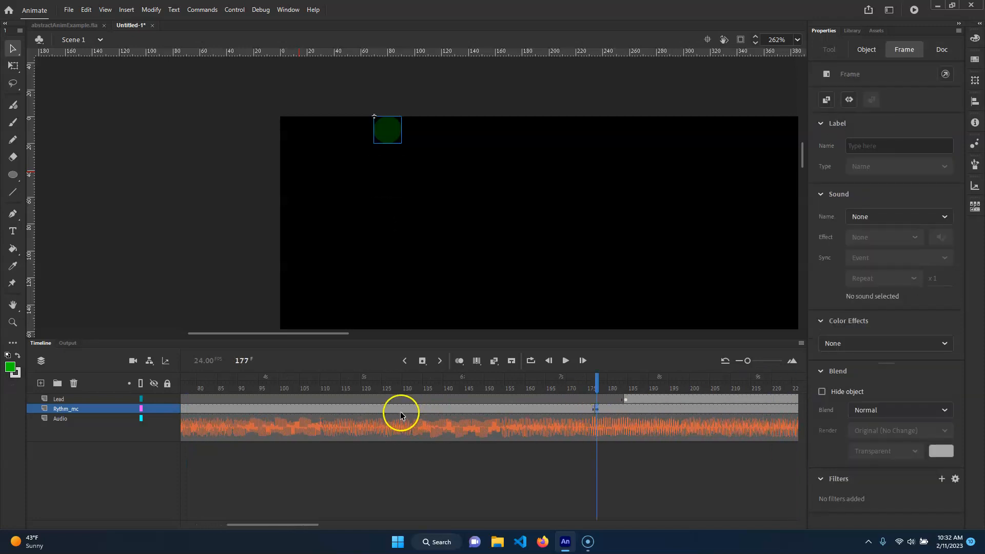
click(626, 390)
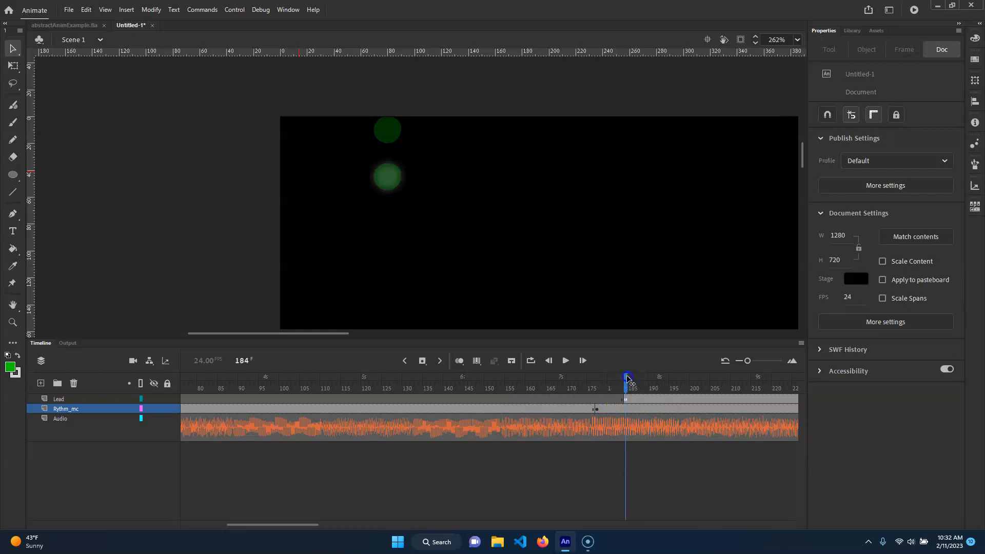
click(386, 187)
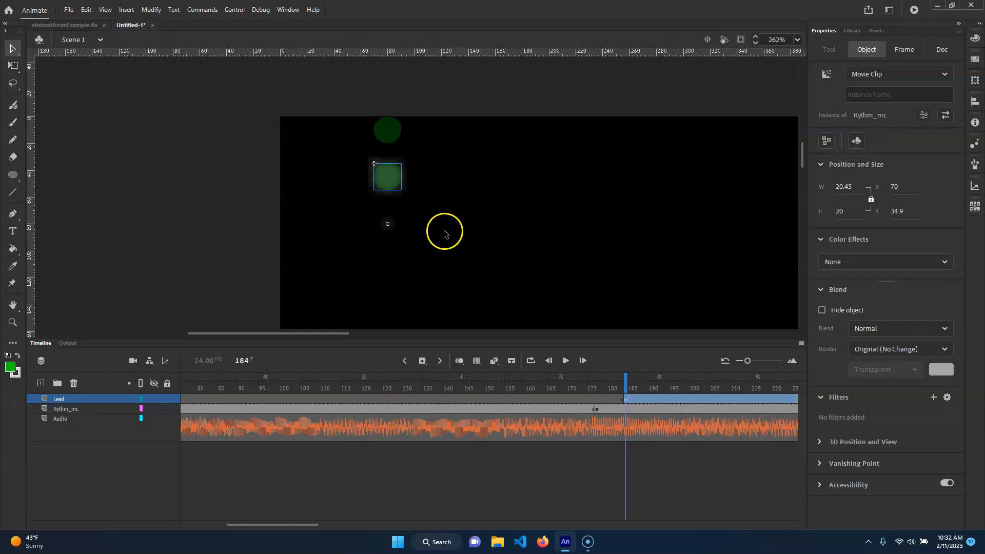
key(Down)
key(Down)
key(Down)
key(Down)
key(Down)
key(Down)
key(Down)
key(Down)
key(Down)
key(Down)
key(Down)
key(Down)
key(Down)
key(Down)
key(Down)
key(Down)
key(Down)
key(Down)
key(Down)
key(Down)
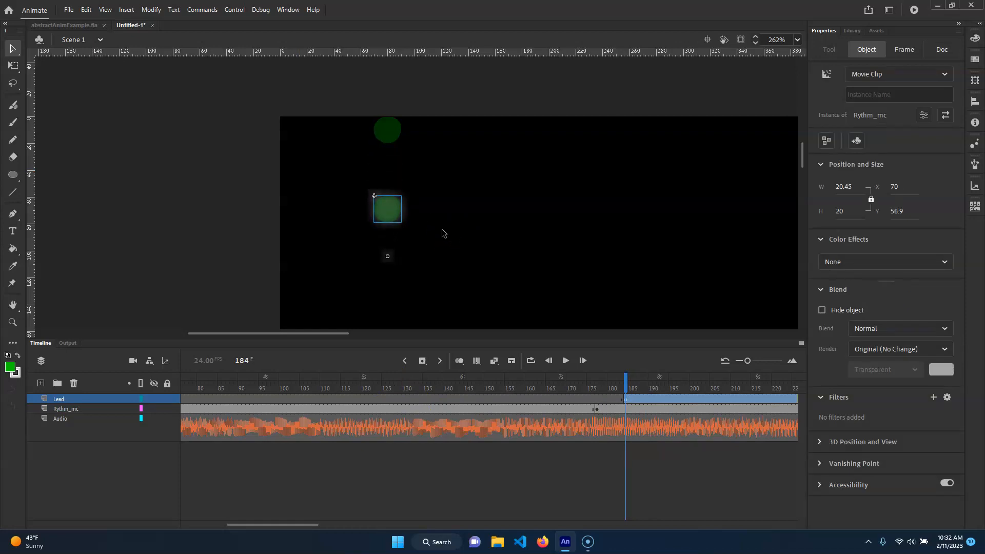
key(ctrl+Return)
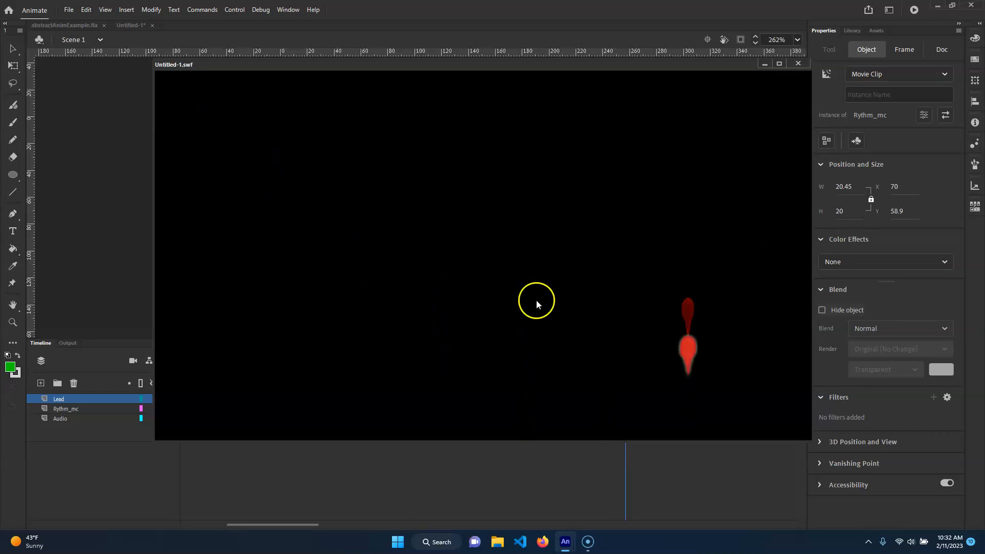
click(798, 64)
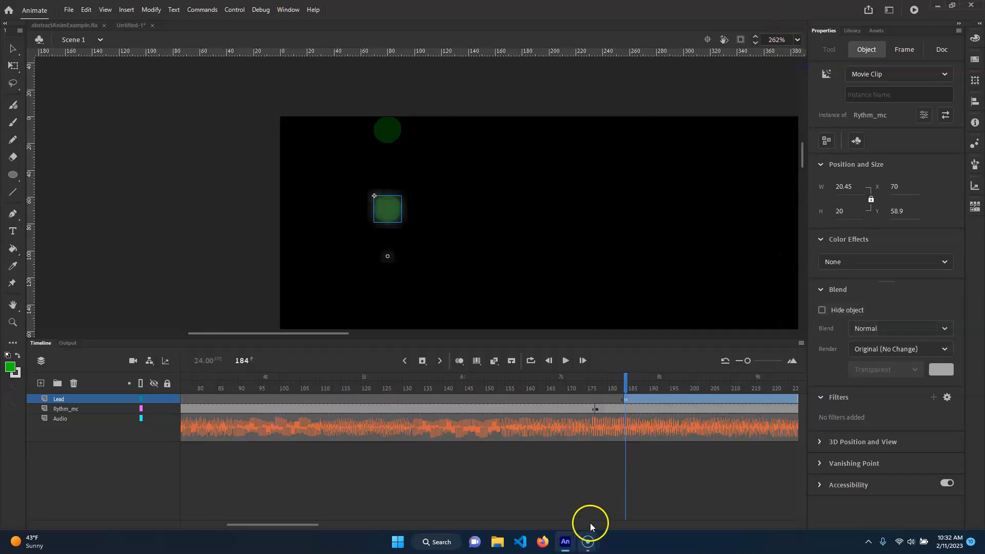
drag(602, 383, 552, 382)
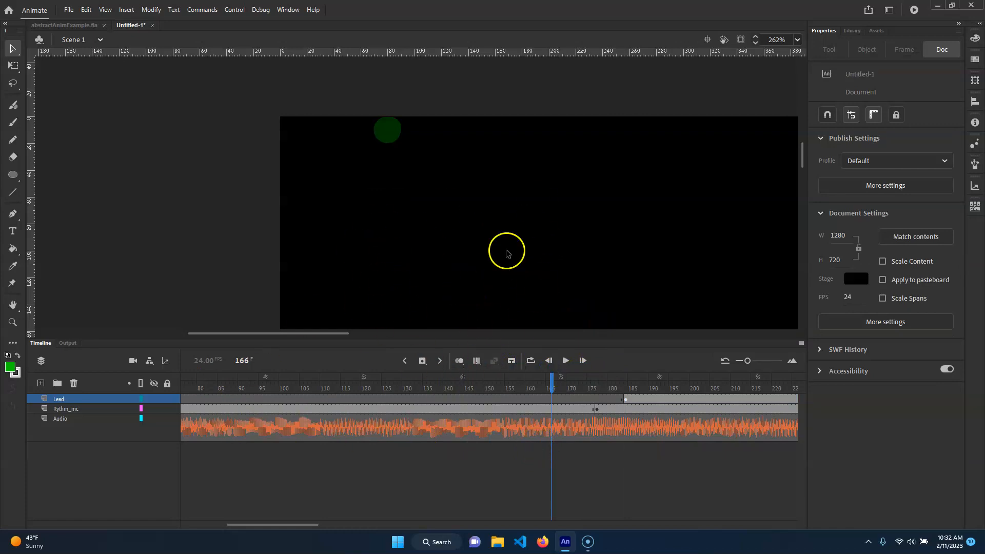
drag(553, 272, 385, 198)
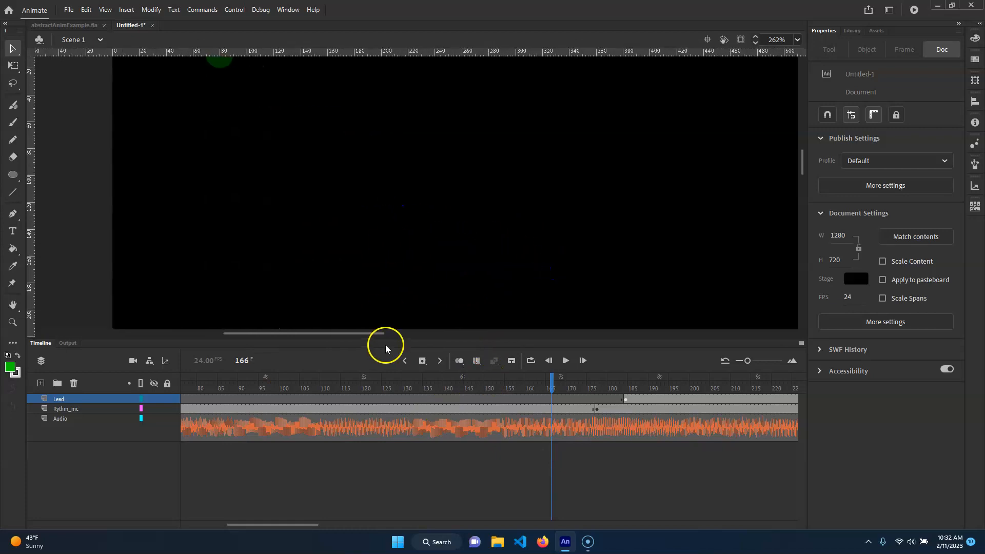
scroll(431, 266, down, 2)
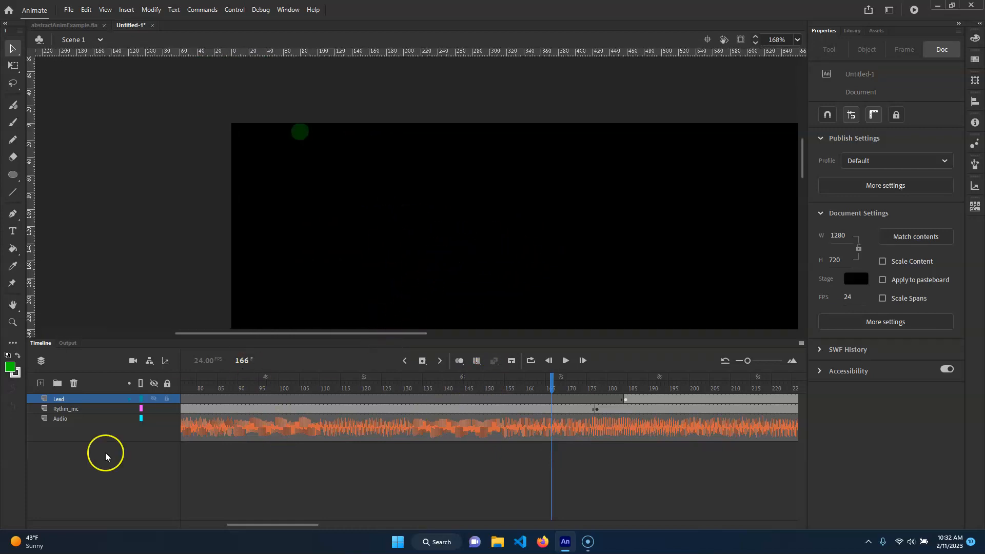